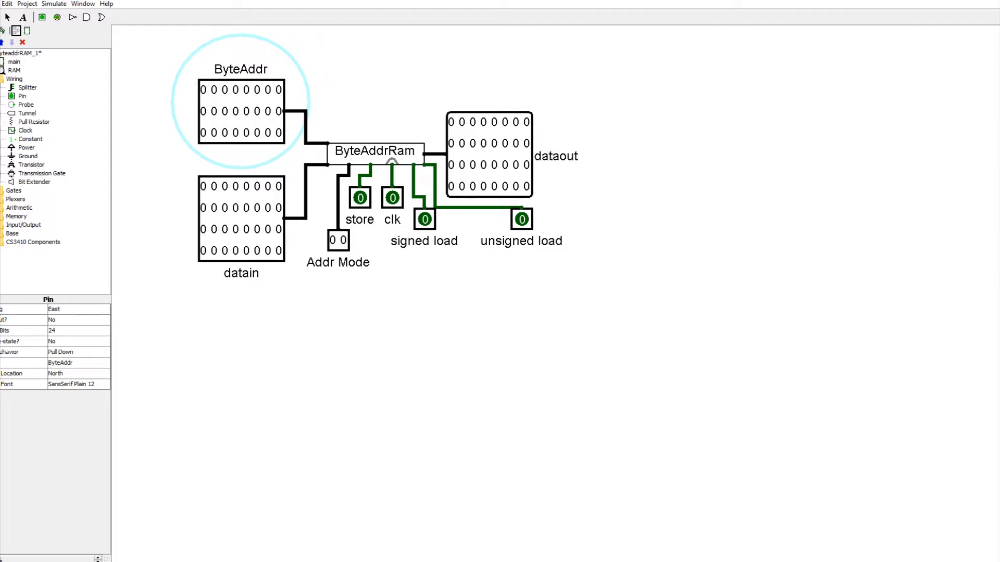
Place a MIPS RAM below the ByteAddrRam circuit, try a wire from its sel port, and delete the component with its wire
double_click(17, 243)
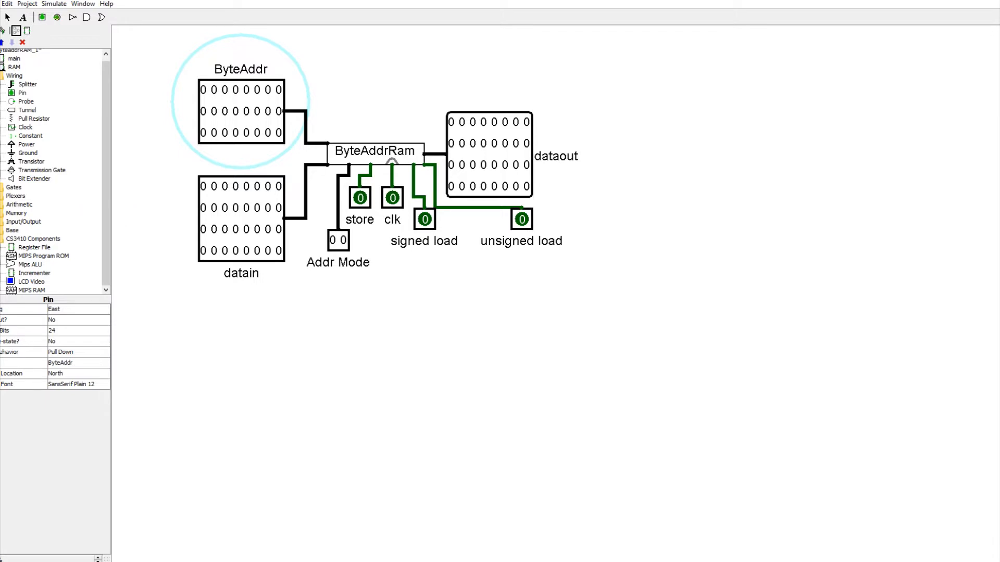
click(26, 290)
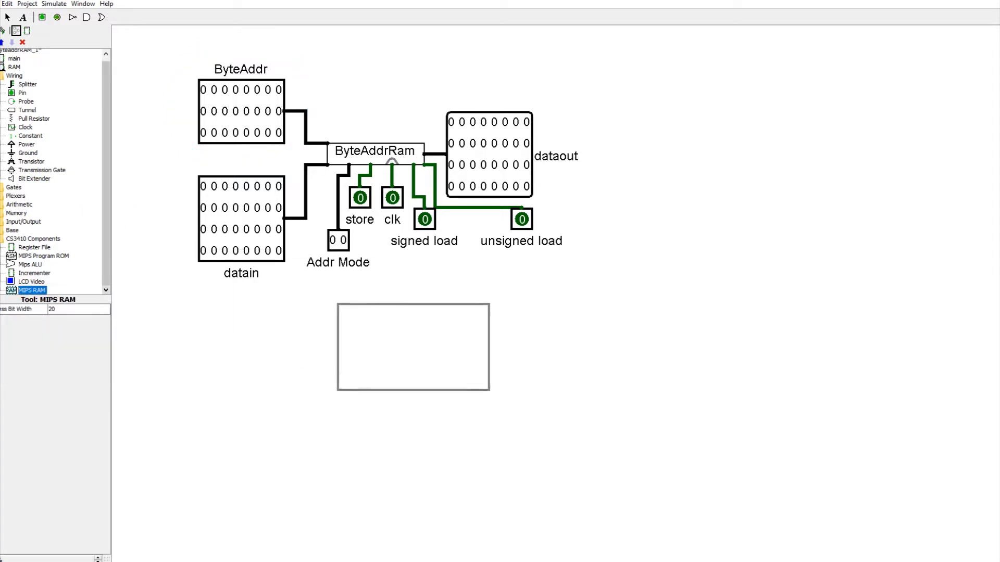
click(823, 348)
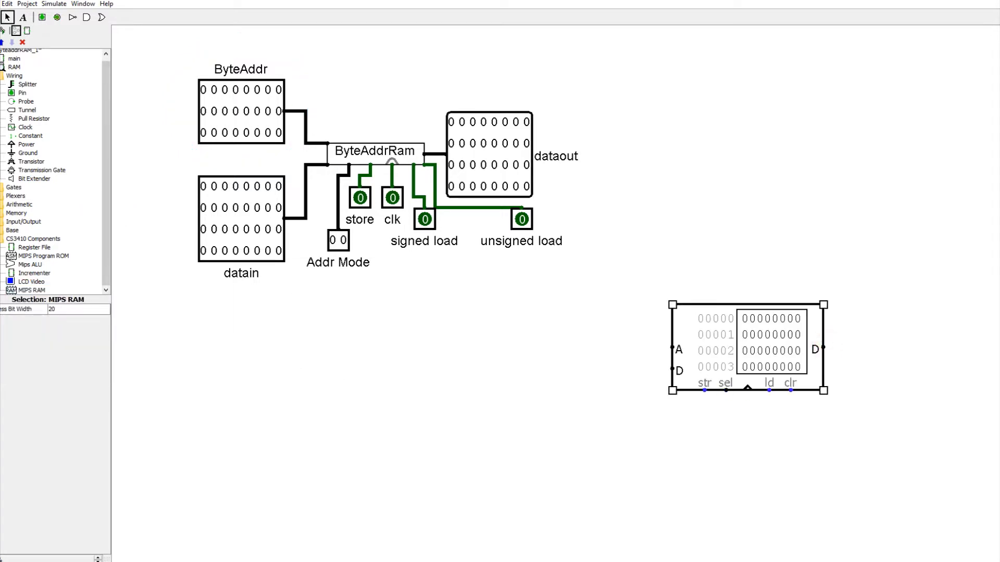
mouse_move(726, 390)
mouse_down()
mouse_move(713, 432)
mouse_move(692, 432)
mouse_up()
drag(612, 301, 862, 474)
key(Delete)
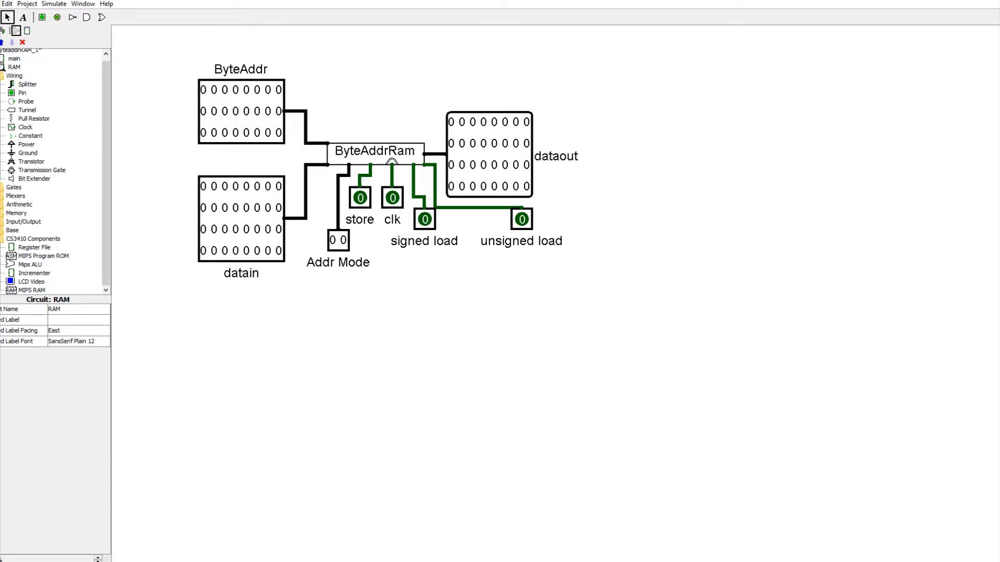
Set the lower two rows of the datain pin to 11100101 and 11110011
click(240, 229)
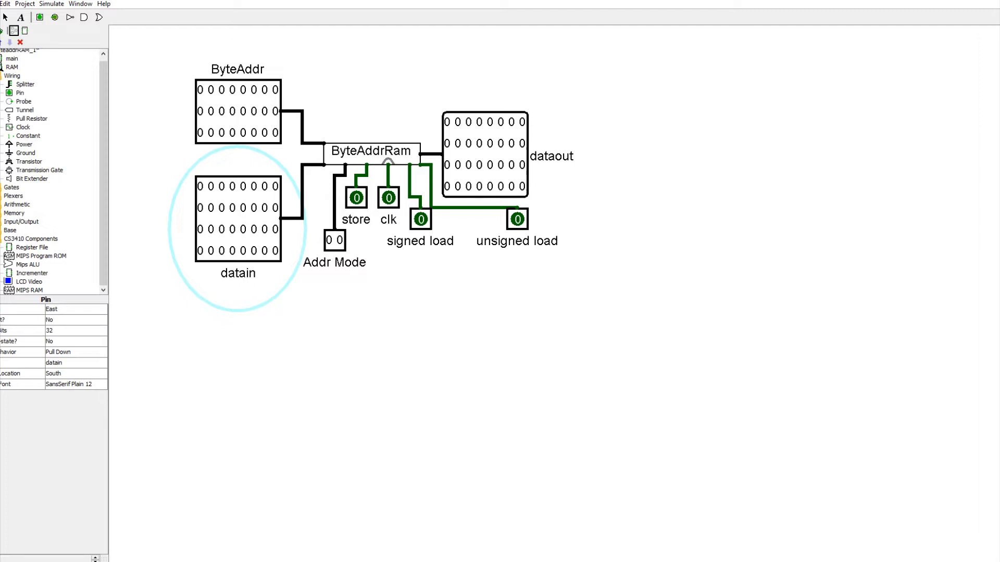
click(200, 251)
click(210, 250)
click(221, 250)
click(232, 250)
click(200, 229)
click(211, 229)
click(221, 229)
click(275, 248)
click(265, 251)
click(275, 229)
click(253, 229)
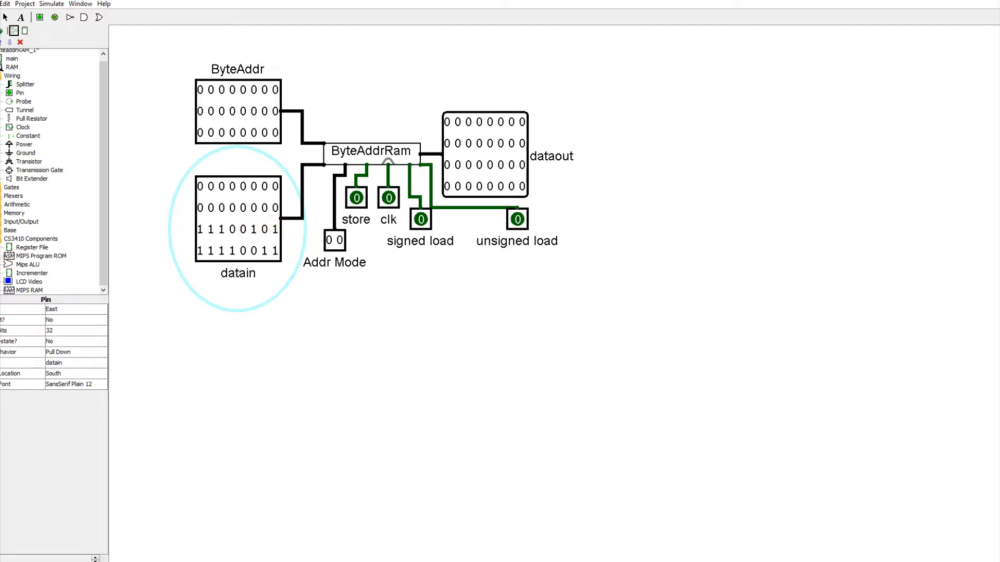
Set the upper two rows of the datain pin to 10011000 and 01111000
click(243, 207)
click(232, 207)
click(221, 207)
click(211, 208)
click(242, 186)
click(200, 186)
click(232, 186)
Set the lowest bit of ByteAddr to 1 and the Addr Mode pin to 01
click(275, 132)
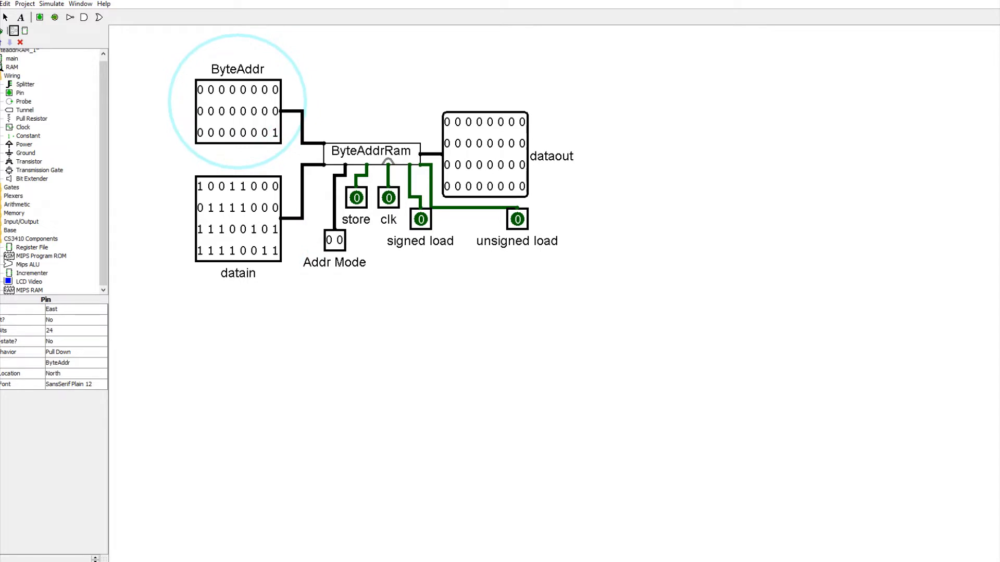
click(339, 240)
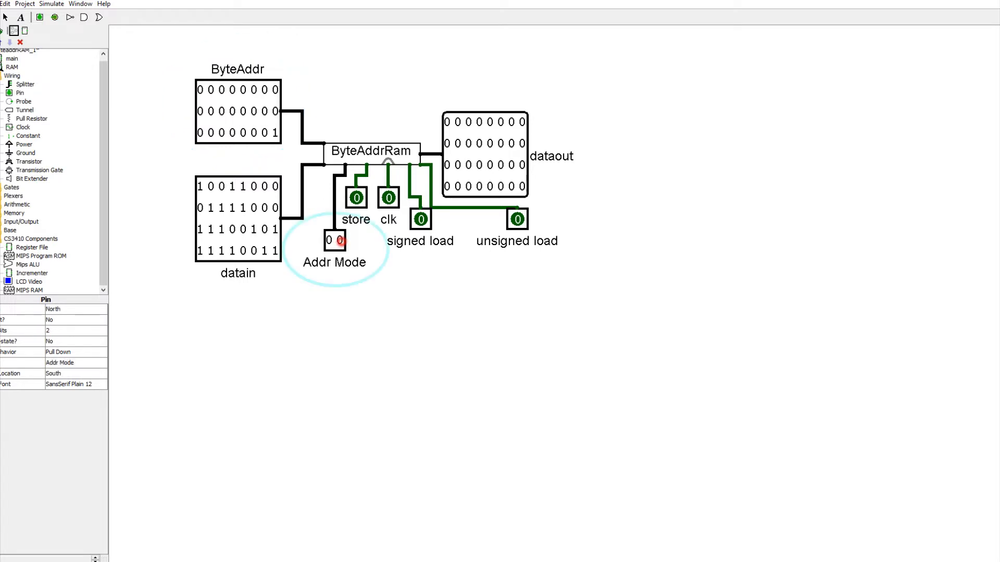
click(339, 240)
click(329, 240)
click(339, 241)
click(328, 240)
Store the input data by enabling store, pulsing clk on and off, and setting store back to 0
click(356, 197)
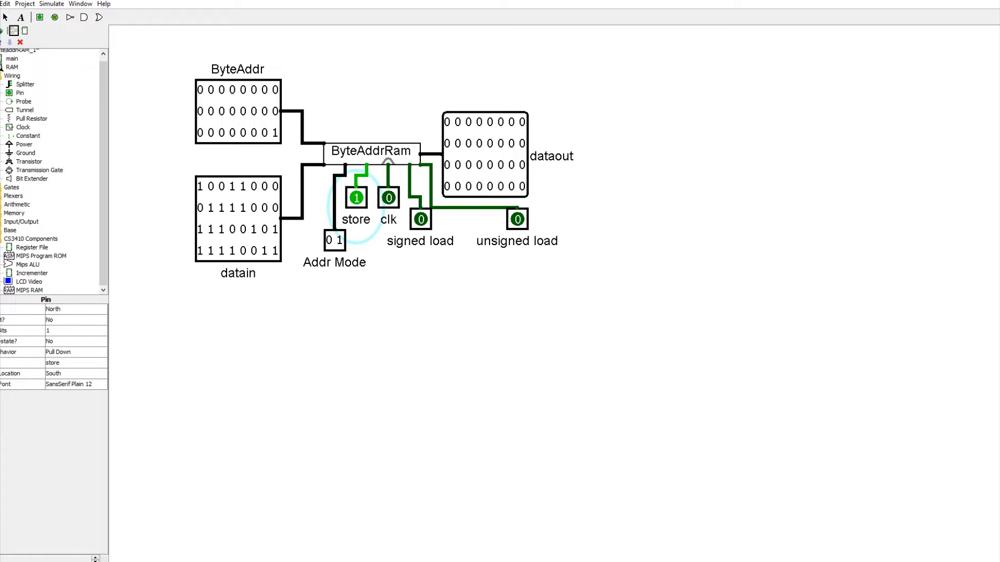
click(388, 198)
click(388, 199)
click(357, 199)
click(282, 266)
Switch the unsigned load pin on, off and on again to read the stored data at dataout
click(517, 219)
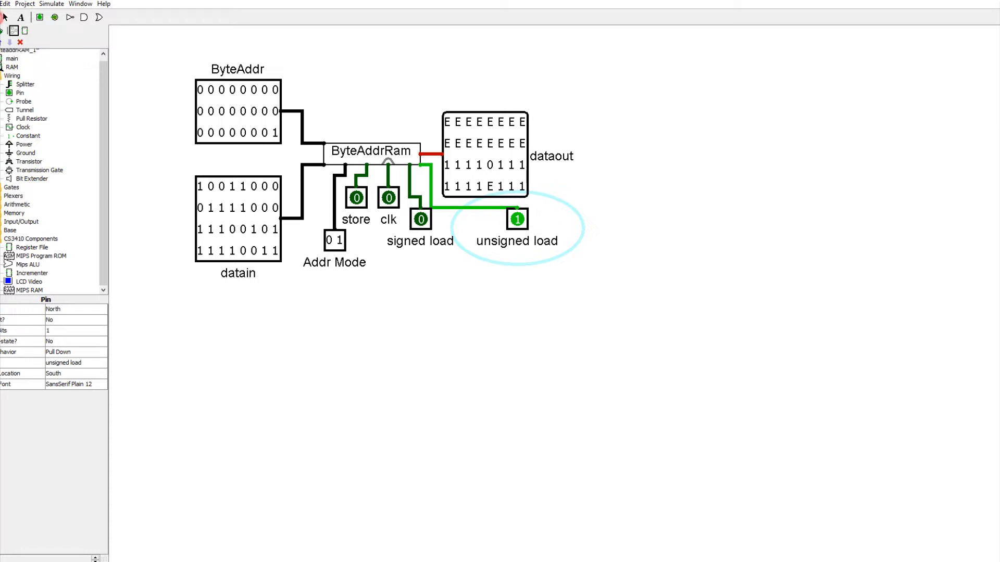
click(525, 221)
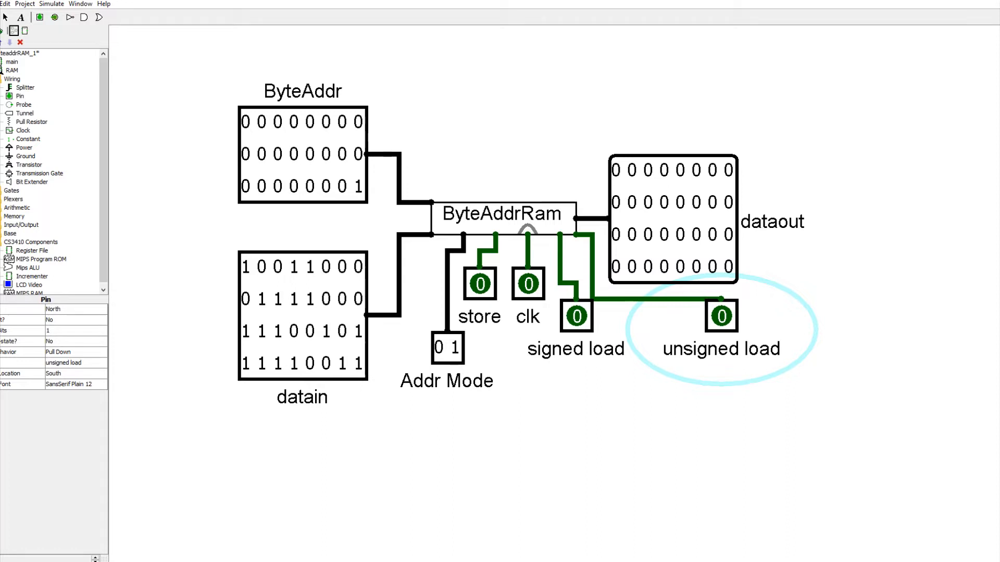
click(721, 316)
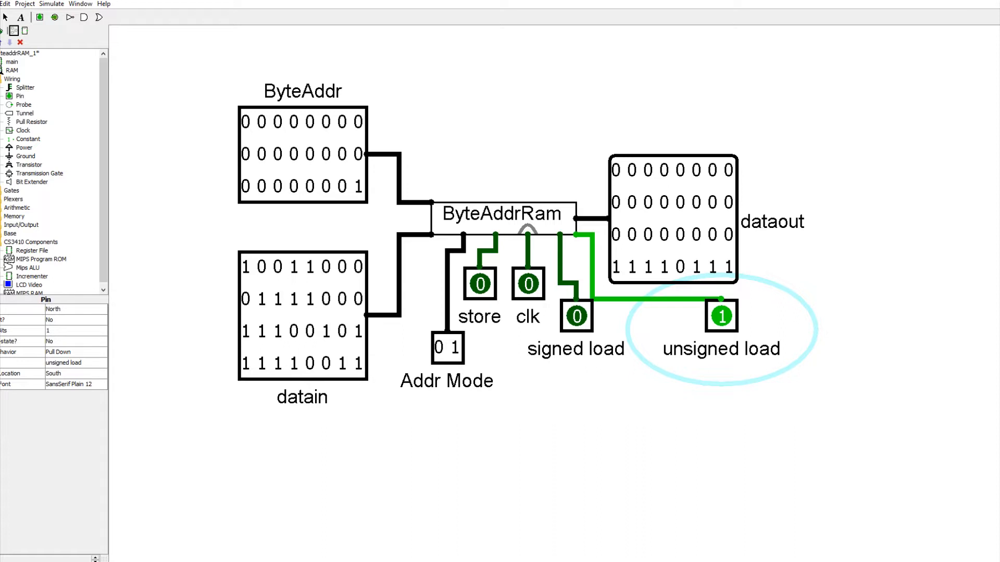
Toggle the lowest ByteAddr bit repeatedly, leaving it at 0, and set the unsigned load pin to 0
click(359, 191)
click(358, 191)
click(358, 193)
click(358, 192)
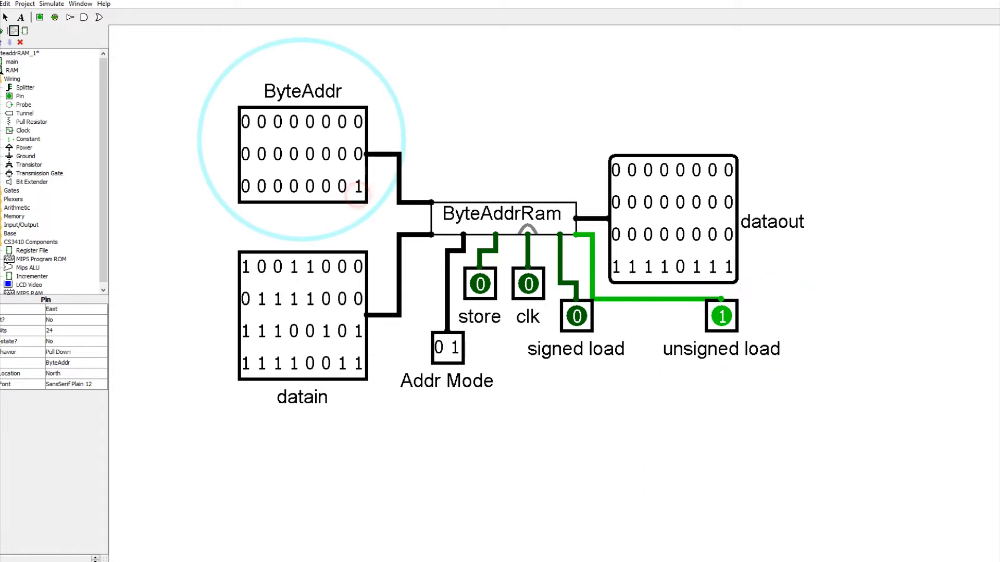
click(357, 193)
click(721, 316)
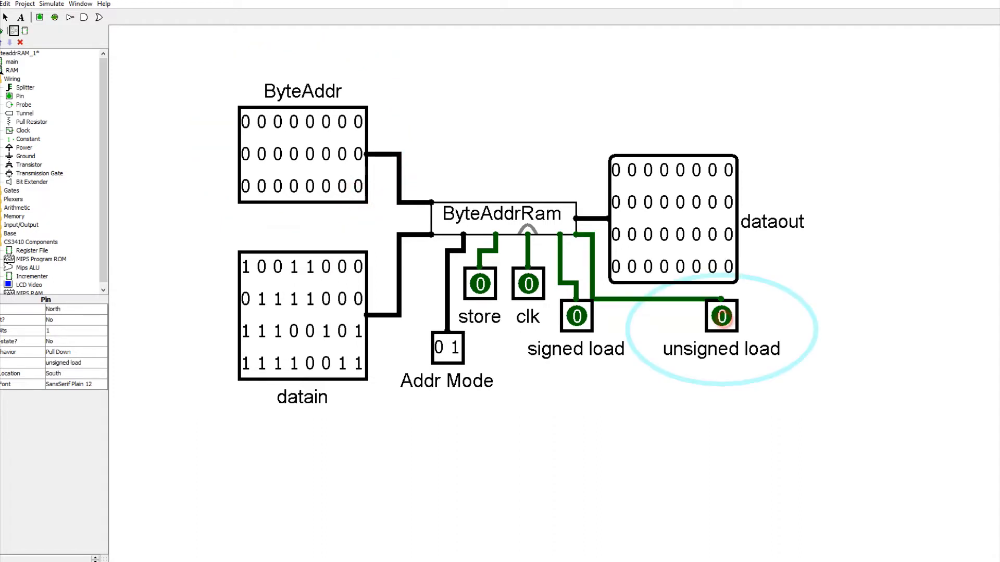
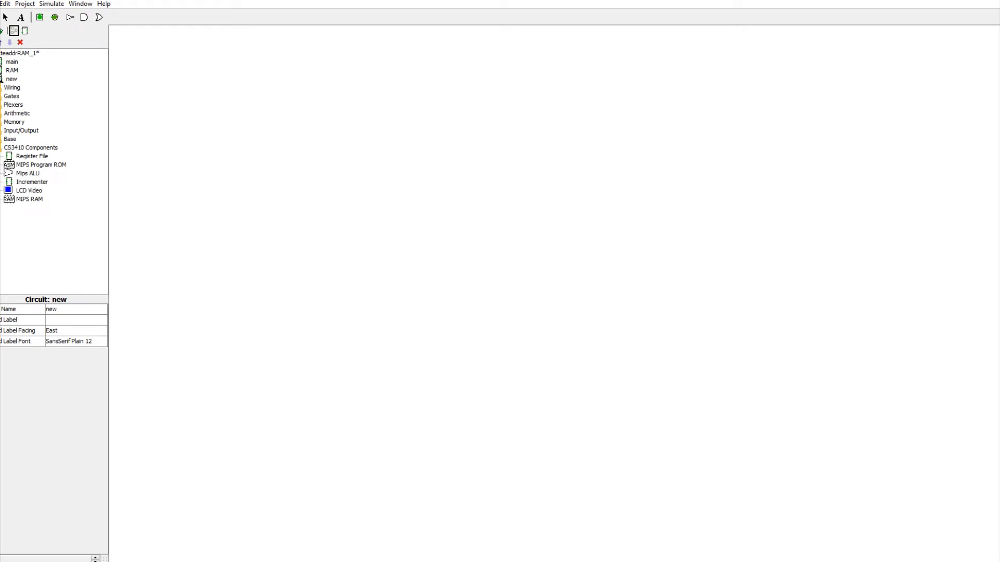
Place a MIPS RAM and a standard RAM side by side in the new circuit, drawing a wire from each sel port
click(415, 154)
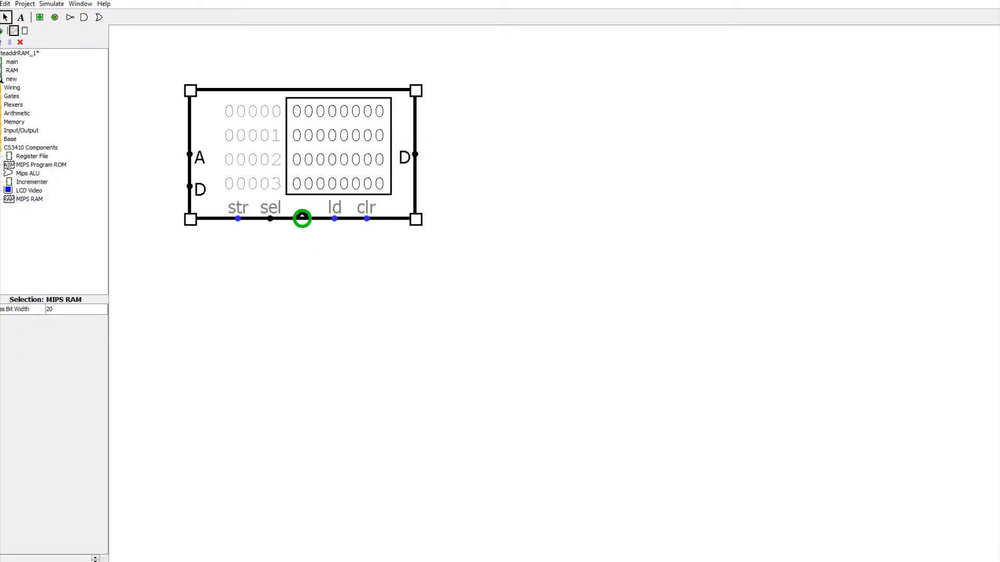
drag(271, 218, 236, 251)
click(2, 121)
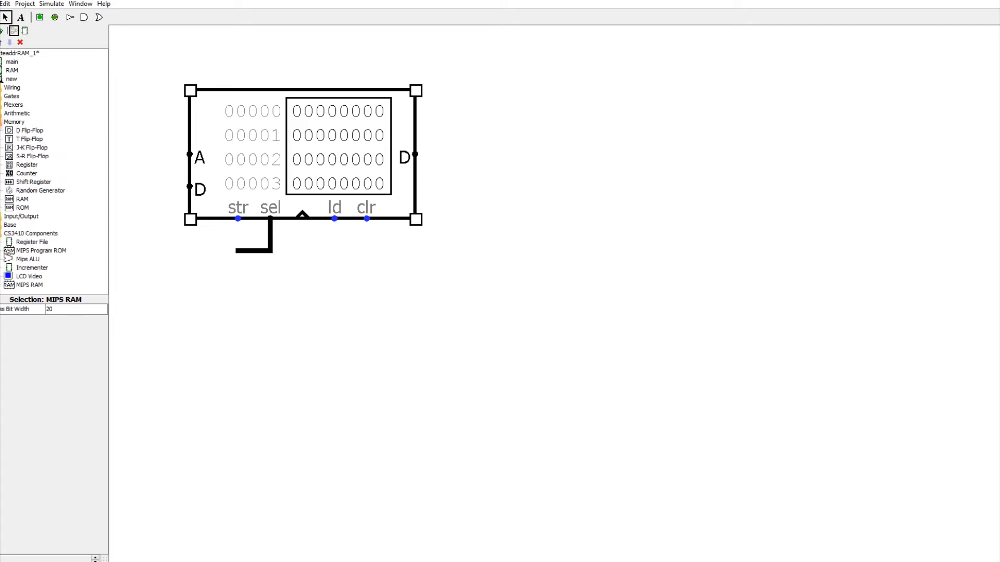
click(22, 199)
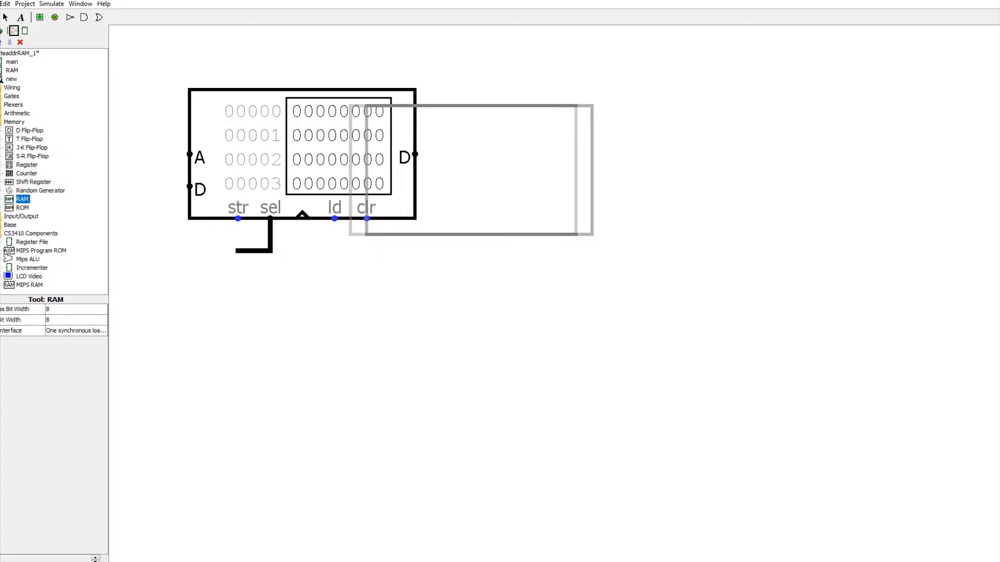
click(673, 155)
drag(528, 219, 495, 235)
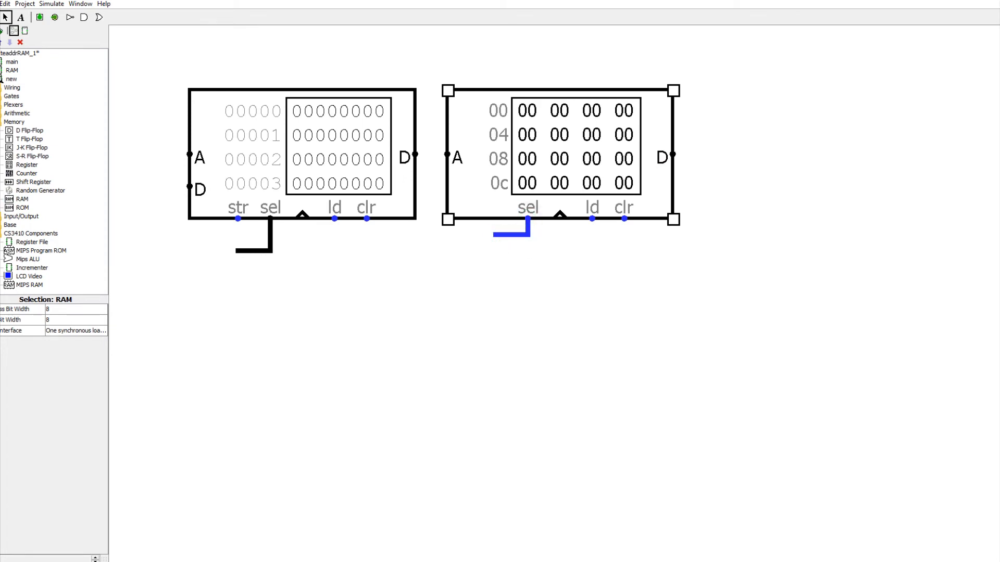
Delete both RAM components and their sel wires from the circuit
click(272, 245)
drag(705, 315, 137, 51)
key(Delete)
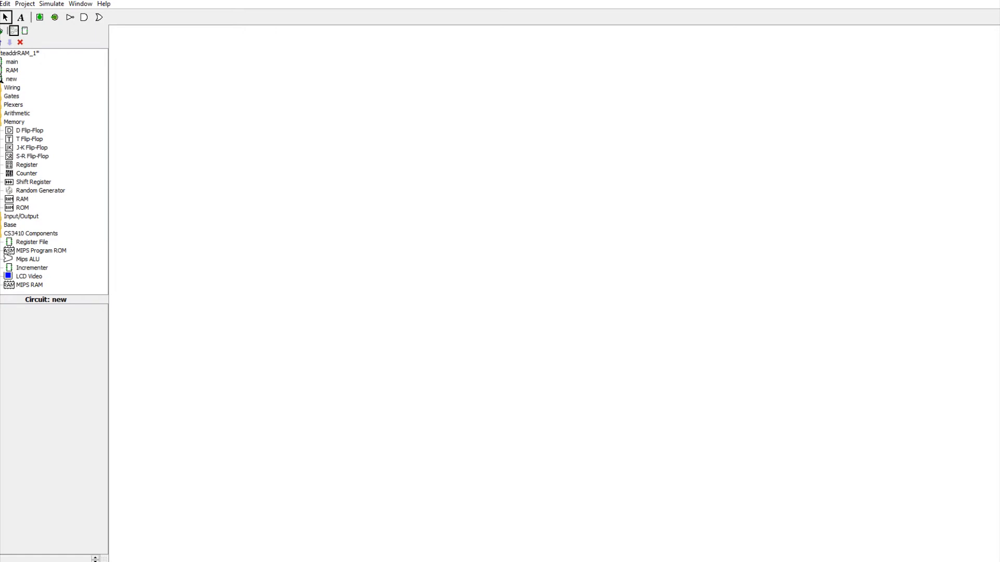
Place a MIPS Program ROM in the empty circuit to show it, and delete it
click(41, 251)
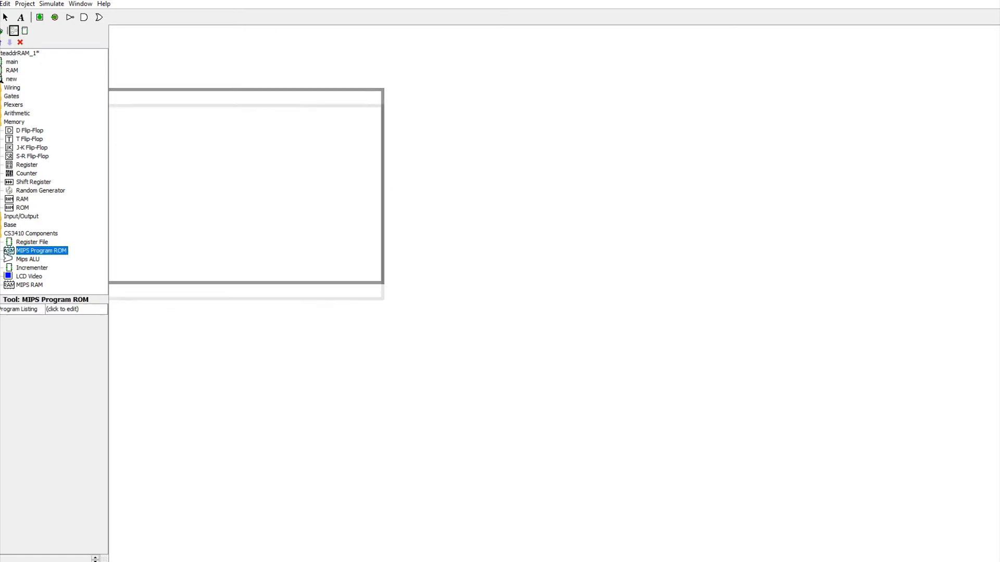
click(771, 135)
drag(846, 298, 220, 25)
key(Delete)
Place a Register File in the empty circuit to show it, and delete it
click(31, 242)
click(520, 211)
drag(654, 443, 132, 42)
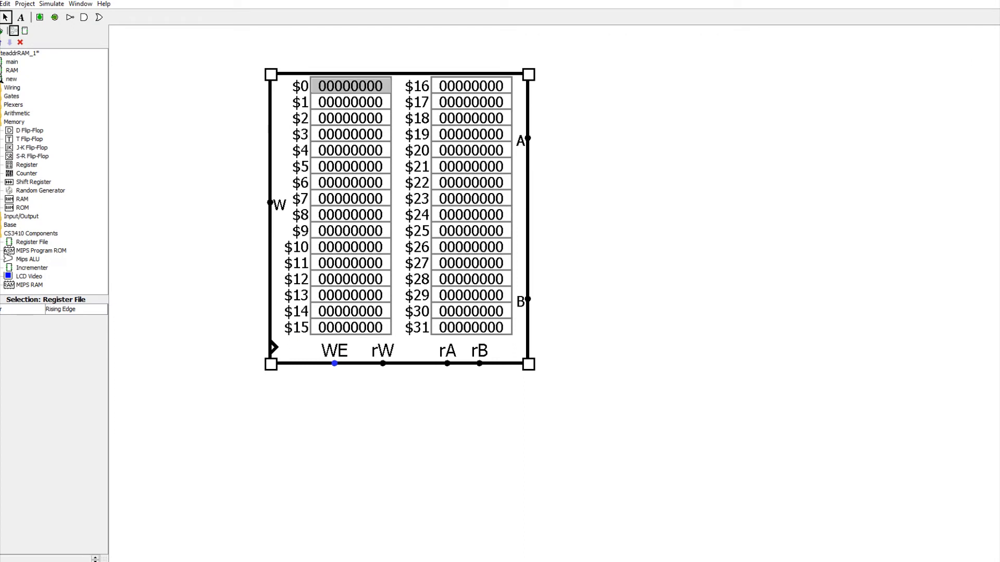
key(Delete)
Place a Mips ALU in the empty circuit to show it, and delete it
click(28, 259)
click(503, 164)
drag(654, 370, 305, 26)
key(Delete)
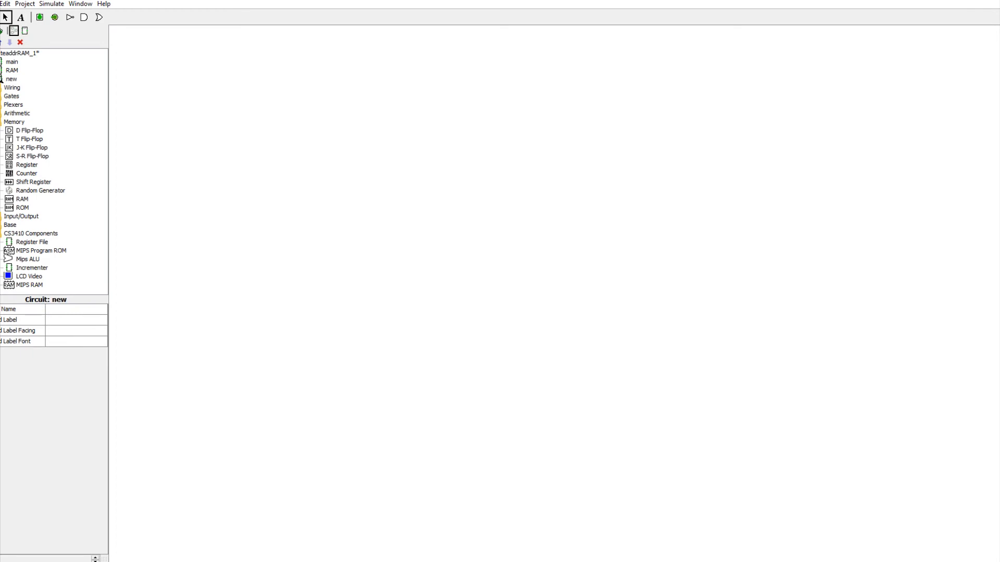
Place an Incrementer in the empty circuit to show it, and delete it
click(31, 267)
click(391, 203)
drag(567, 314, 230, 119)
key(Delete)
Place an LCD Video component in the circuit and draw short wires from the ports along its lower edge
click(28, 276)
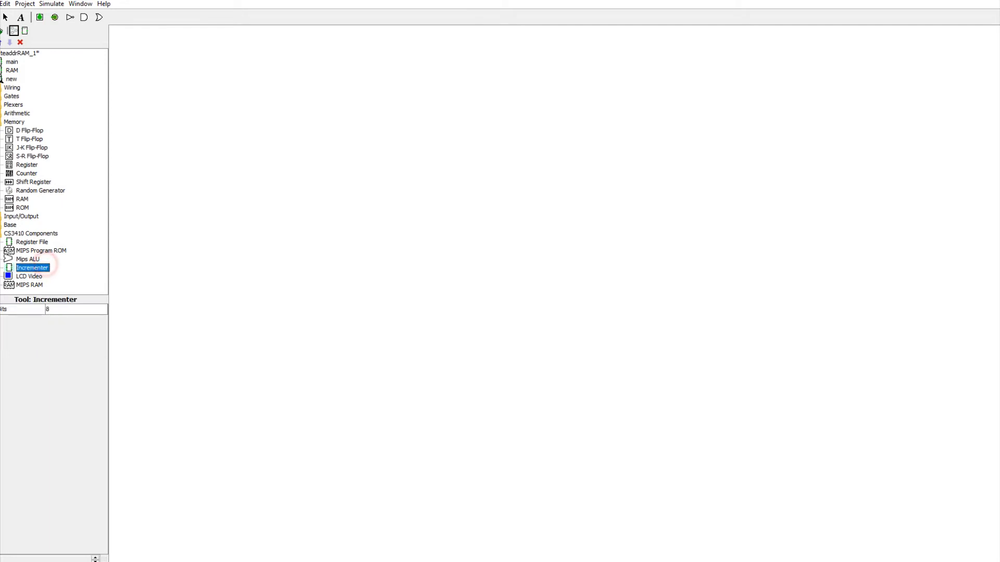
click(696, 272)
scroll(351, 469, down, 2)
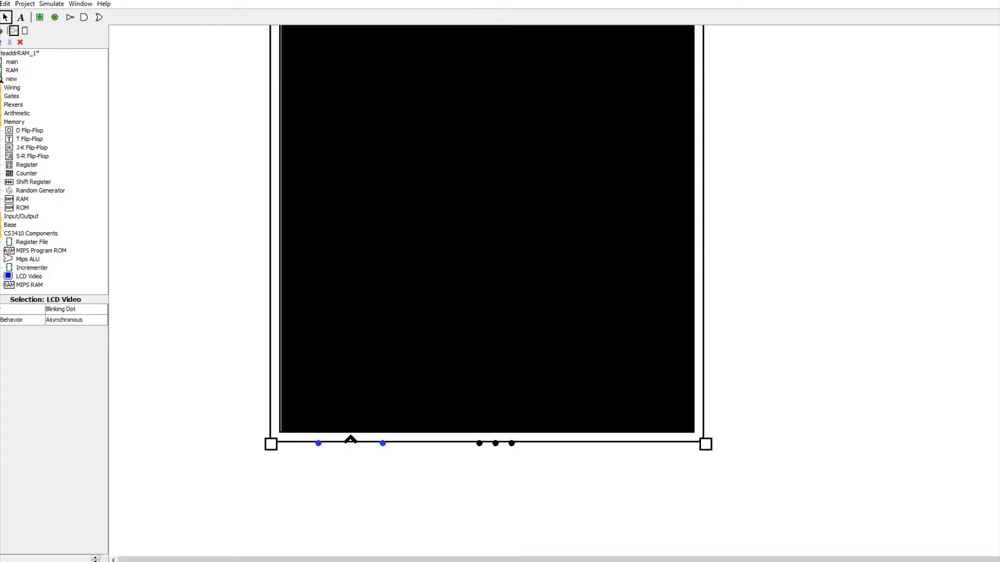
drag(351, 451, 334, 469)
mouse_move(480, 453)
mouse_down()
mouse_move(479, 471)
mouse_move(511, 470)
mouse_up()
scroll(487, 292, up, 2)
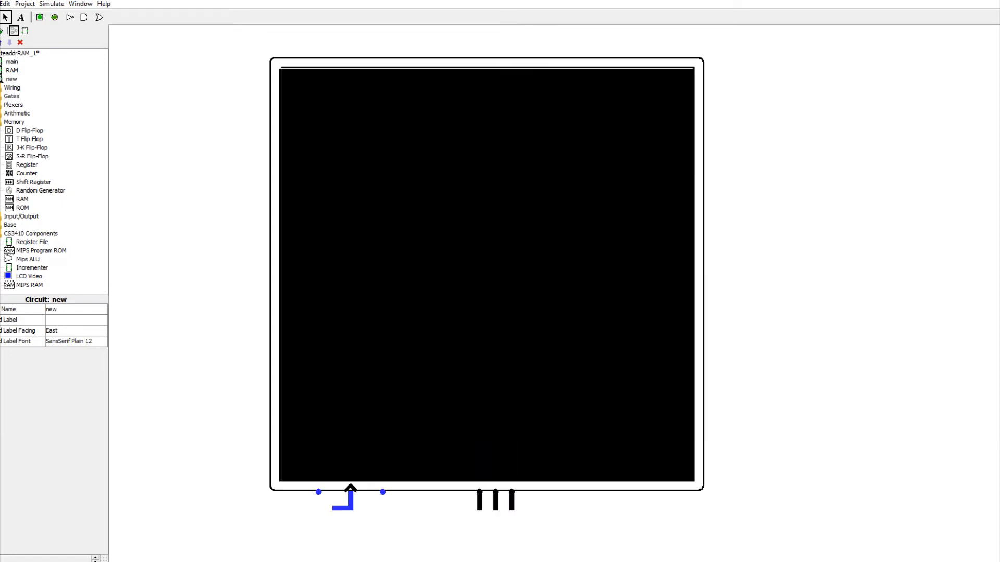
drag(318, 492, 283, 508)
mouse_move(383, 492)
mouse_down()
mouse_move(367, 524)
mouse_move(351, 508)
mouse_move(333, 509)
mouse_move(350, 516)
mouse_move(331, 525)
mouse_move(319, 508)
mouse_move(319, 526)
mouse_move(283, 524)
mouse_up()
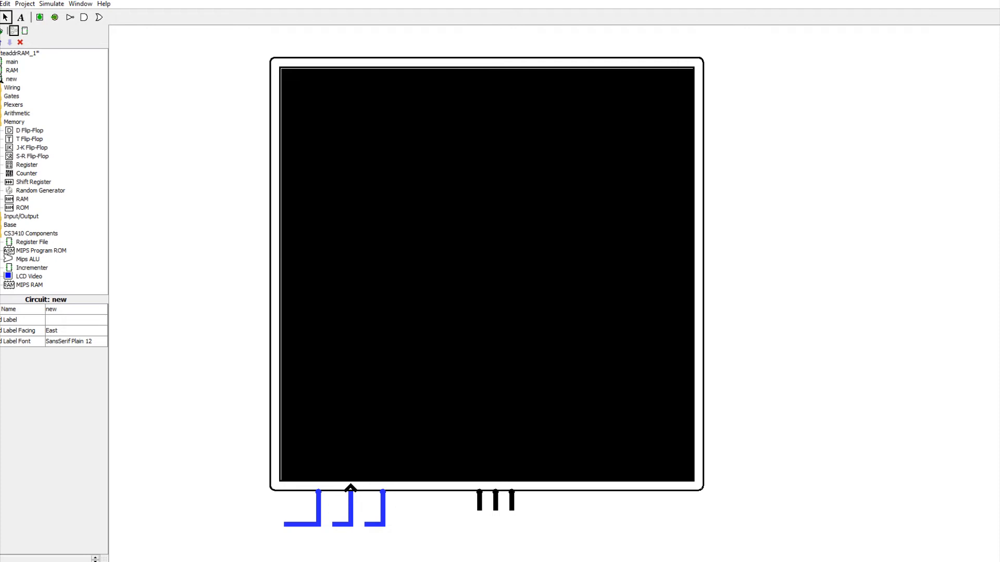
click(25, 4)
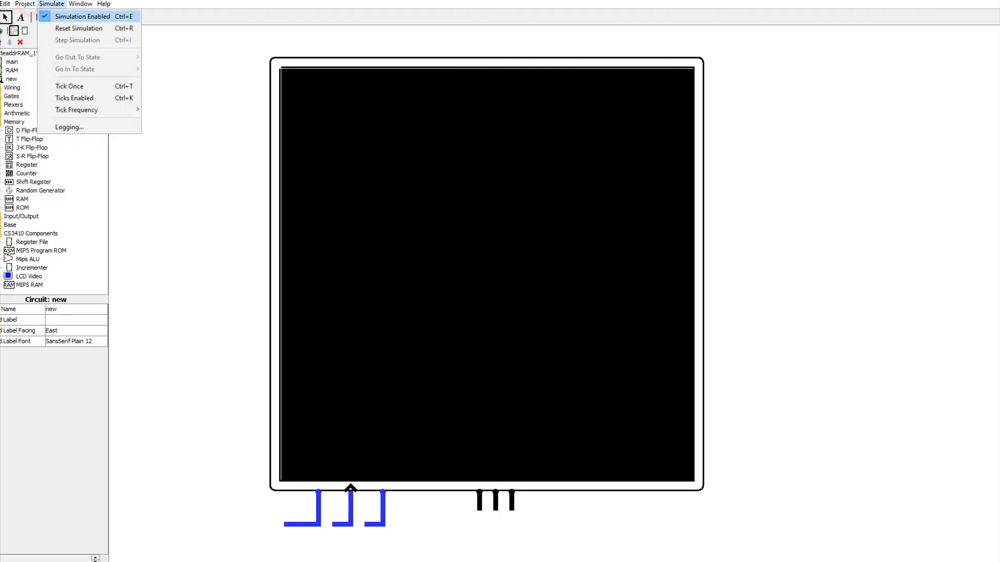
mouse_move(51, 5)
mouse_move(48, 28)
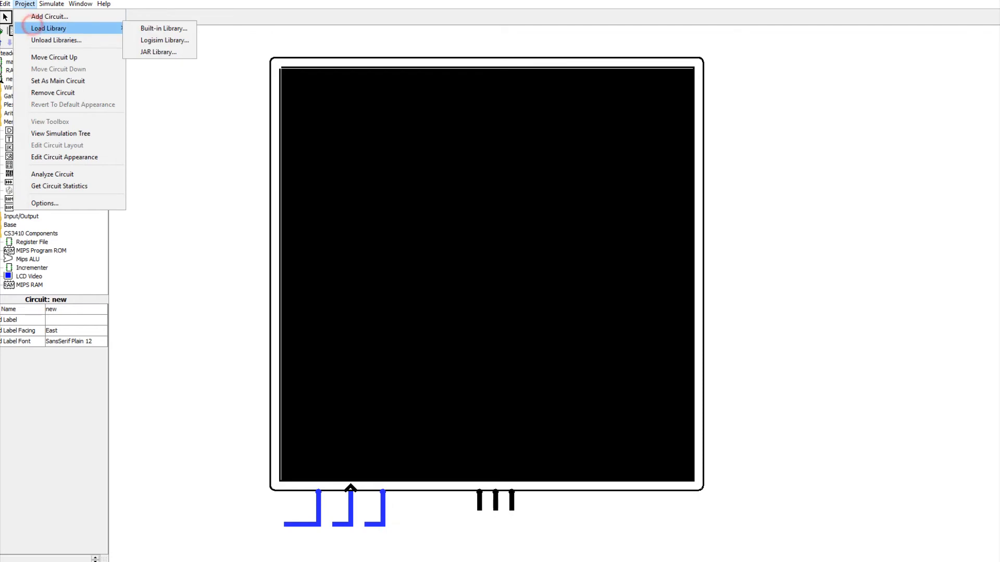
click(163, 40)
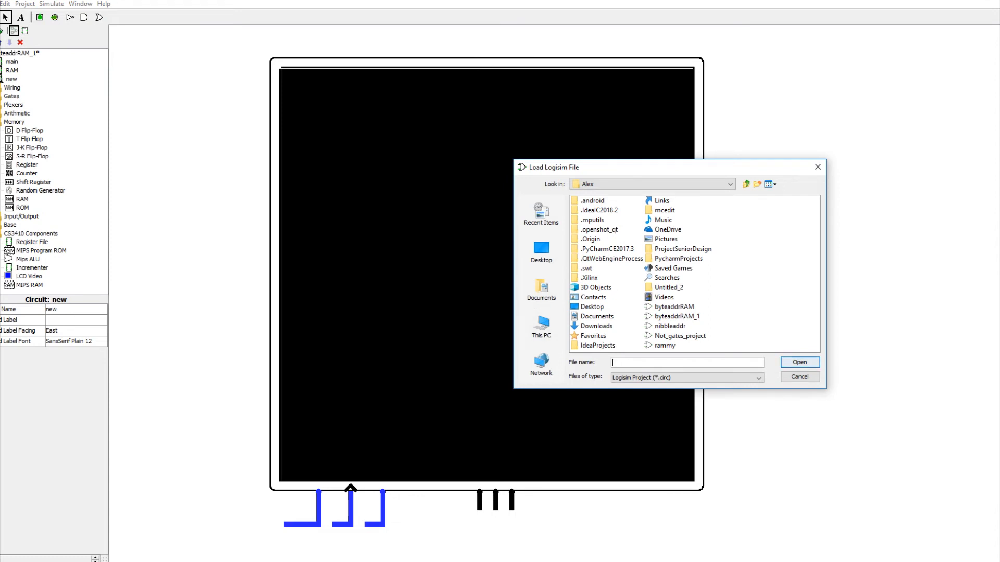
click(800, 376)
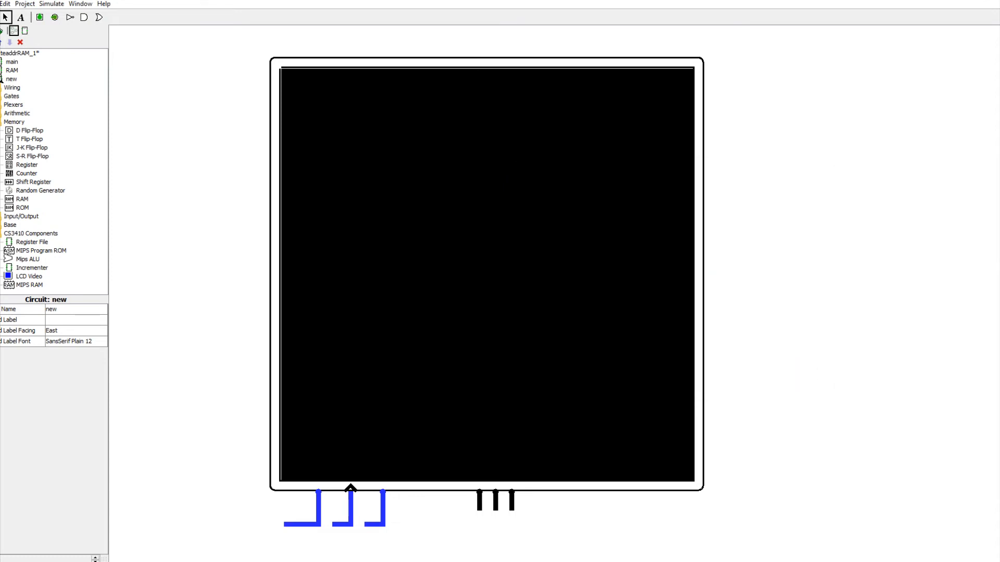
Load the cs3410 JAR library into the project and expand its CS3410 Components folder
click(51, 3)
mouse_move(25, 4)
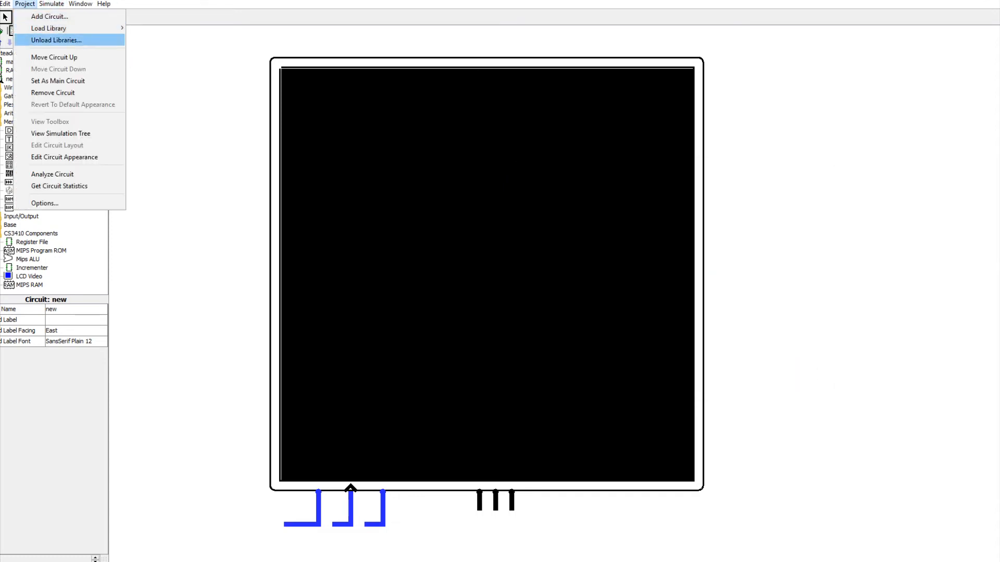
mouse_move(62, 28)
click(156, 52)
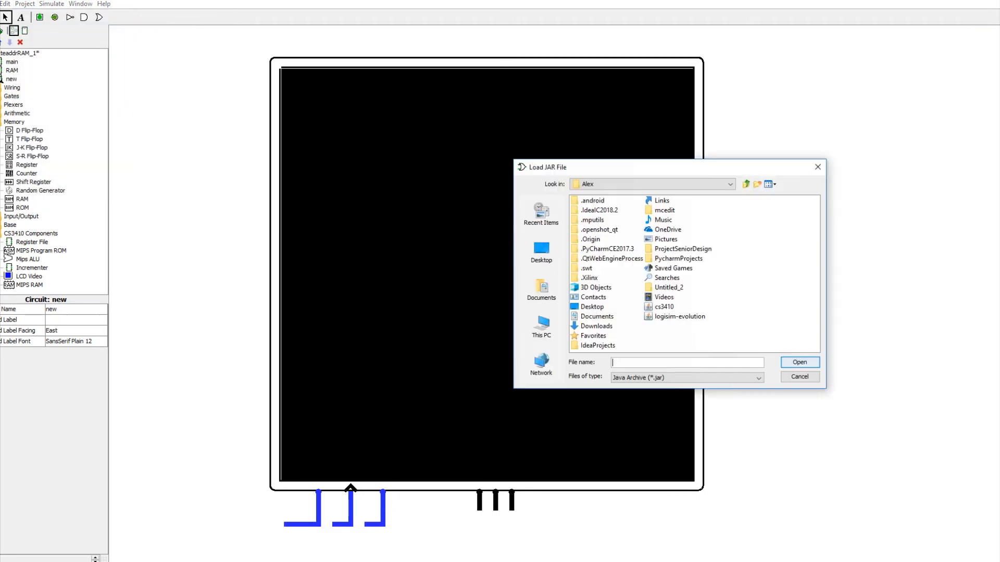
click(664, 306)
click(799, 362)
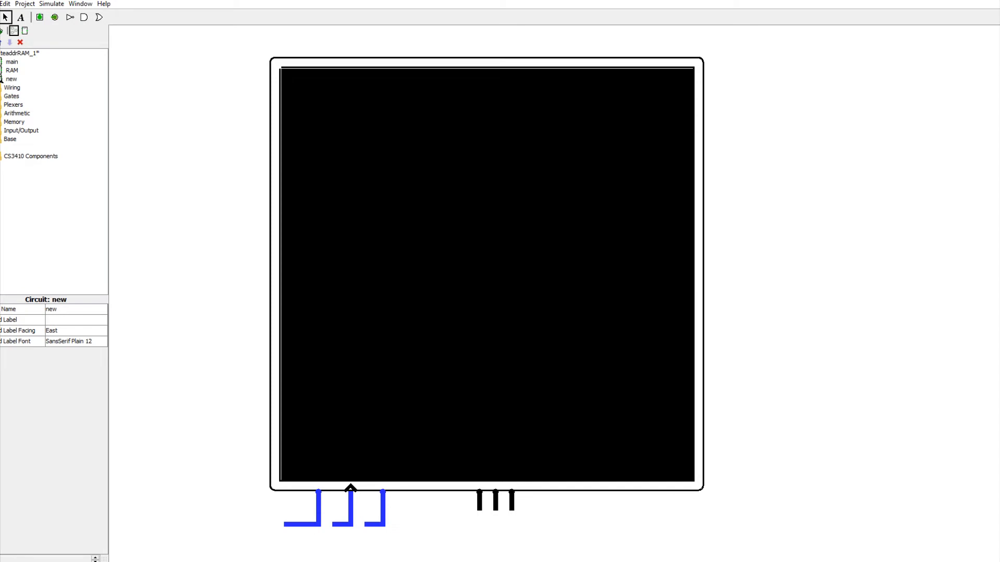
click(0, 156)
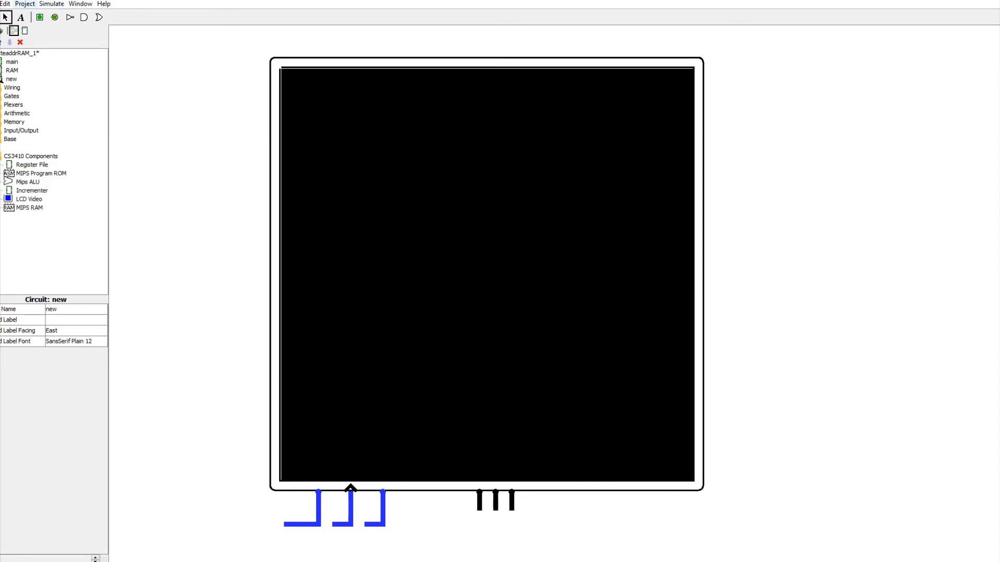
click(25, 4)
mouse_move(67, 28)
click(167, 38)
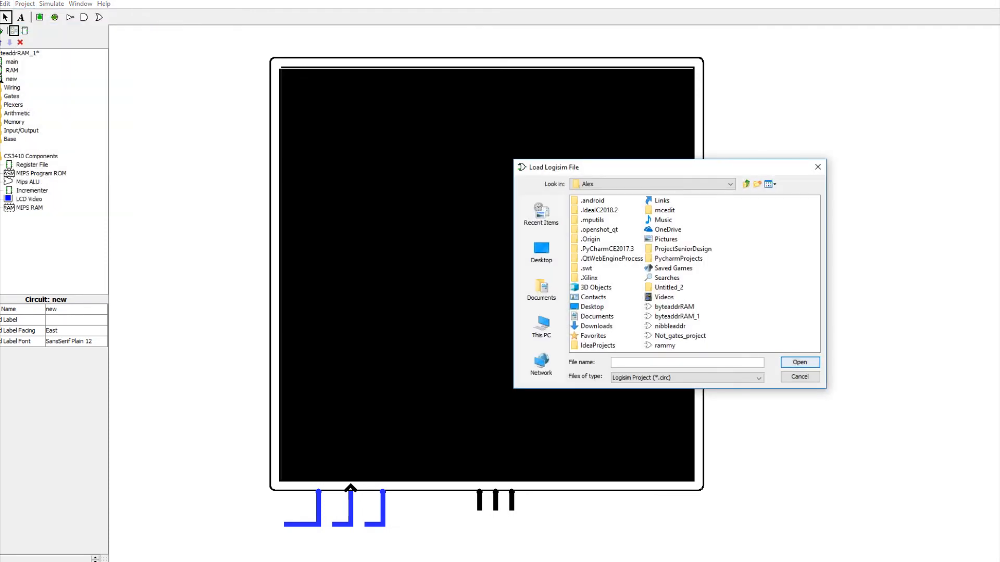
click(818, 166)
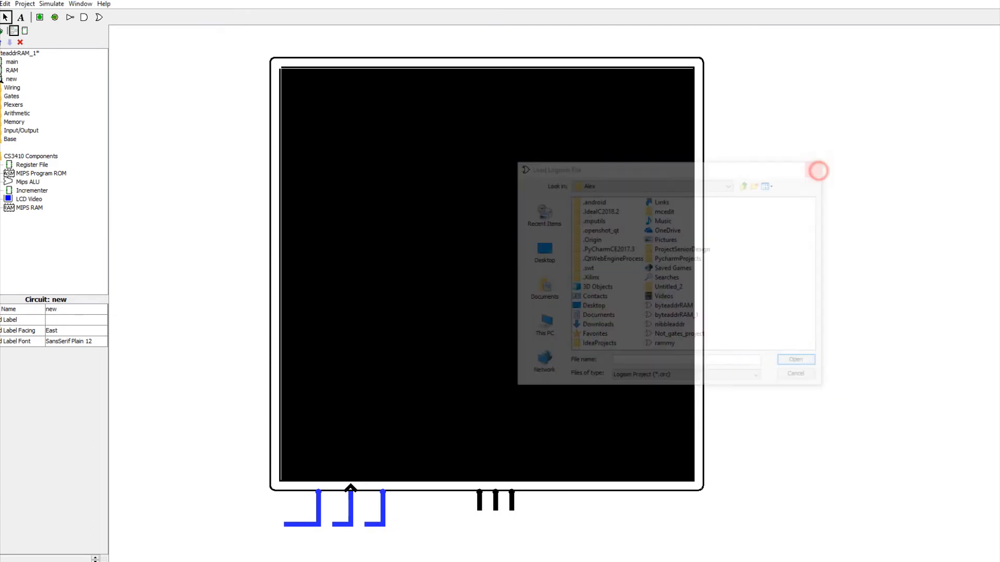
Open the main circuit after a look at the RAM circuit, and show the whole main circuit in the view
click(1, 71)
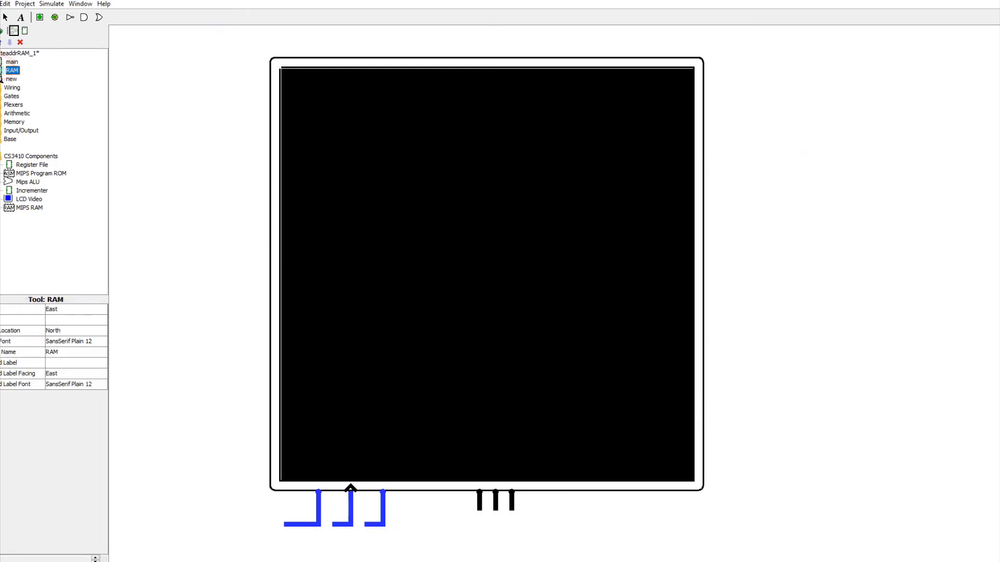
double_click(2, 61)
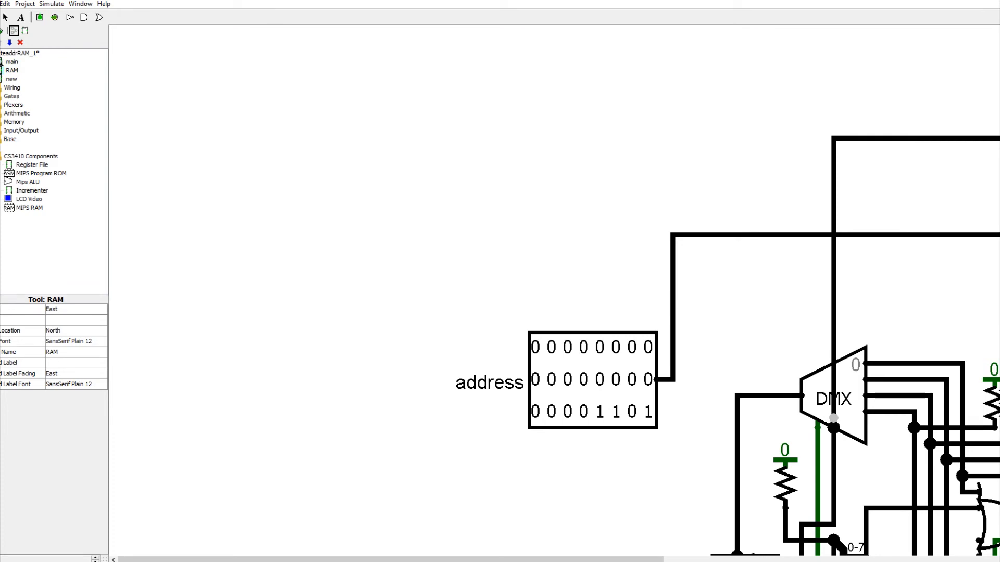
double_click(2, 70)
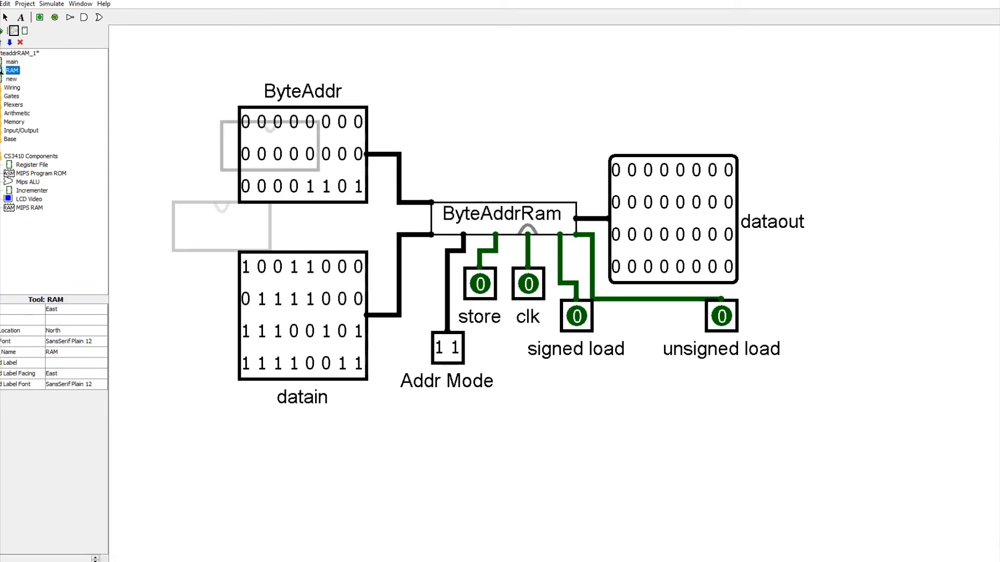
double_click(1, 61)
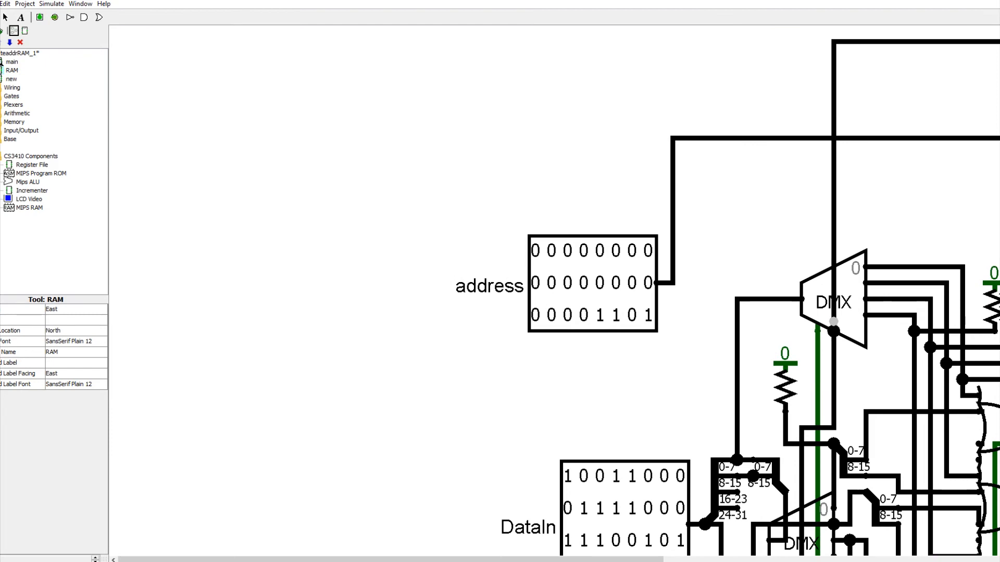
click(95, 561)
click(96, 561)
click(96, 561)
click(95, 561)
click(96, 561)
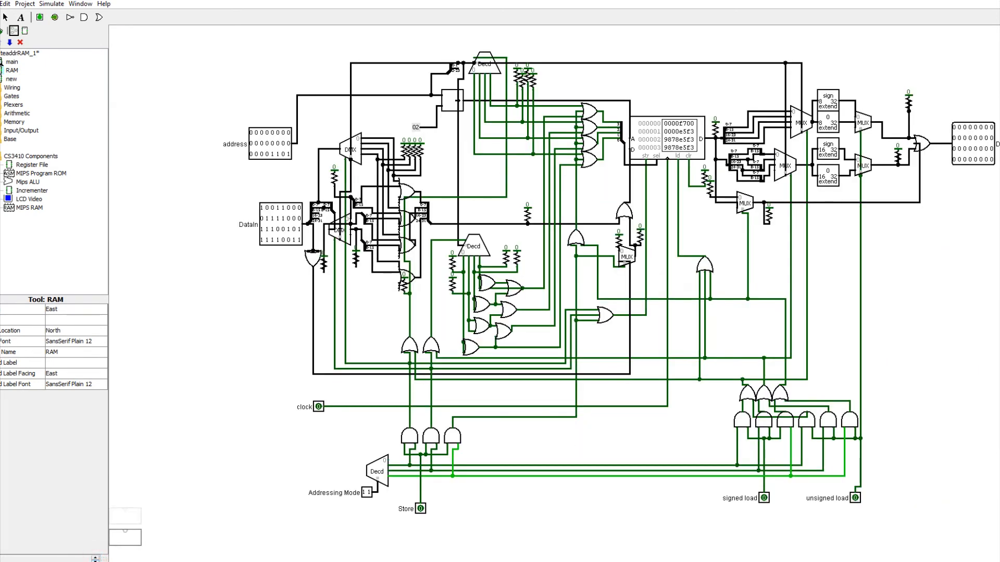
click(5, 17)
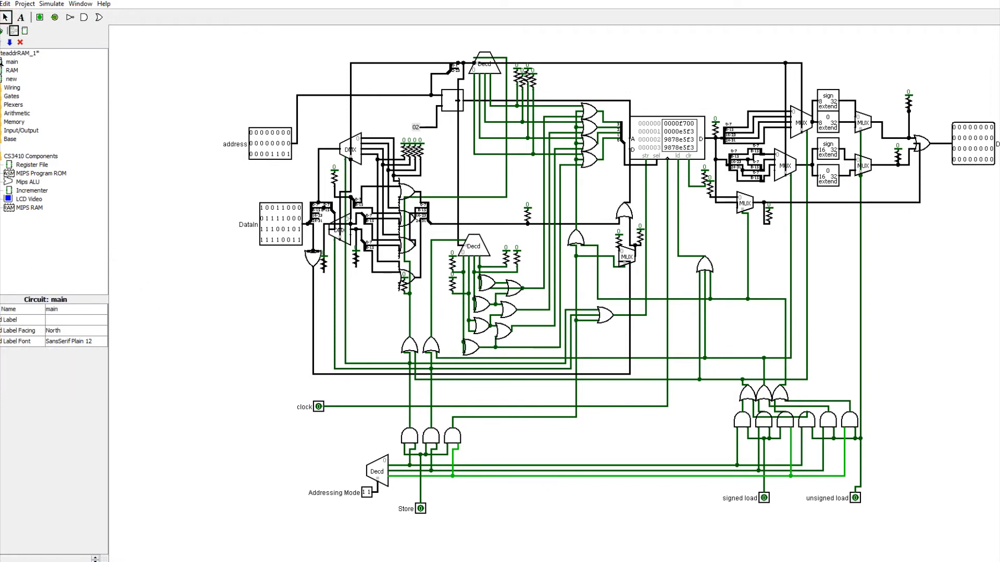
Examine the address and DataIn pins, the control inputs, the lower decoder and the MIPS RAM component in the main circuit
click(260, 138)
click(276, 231)
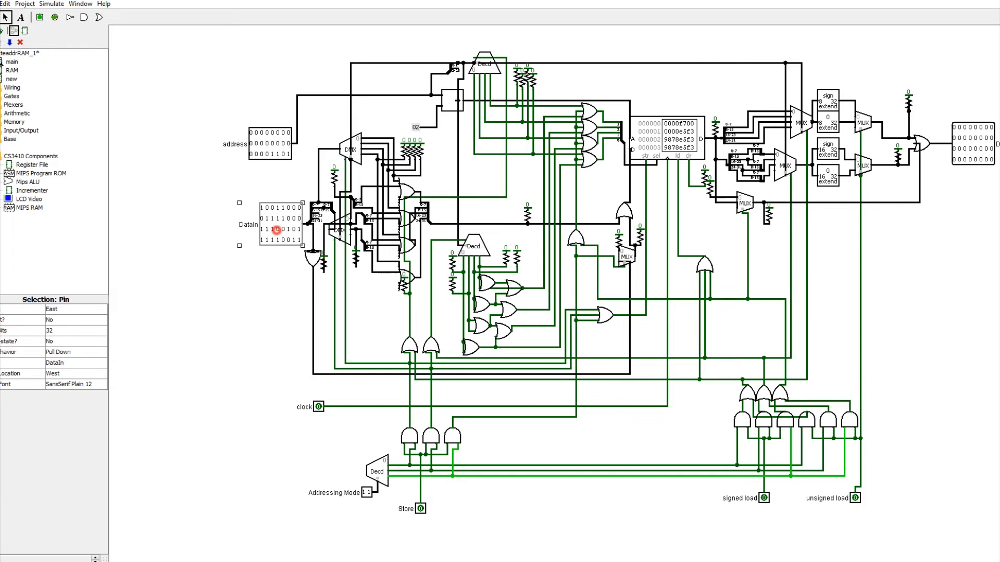
drag(286, 386, 984, 561)
click(473, 246)
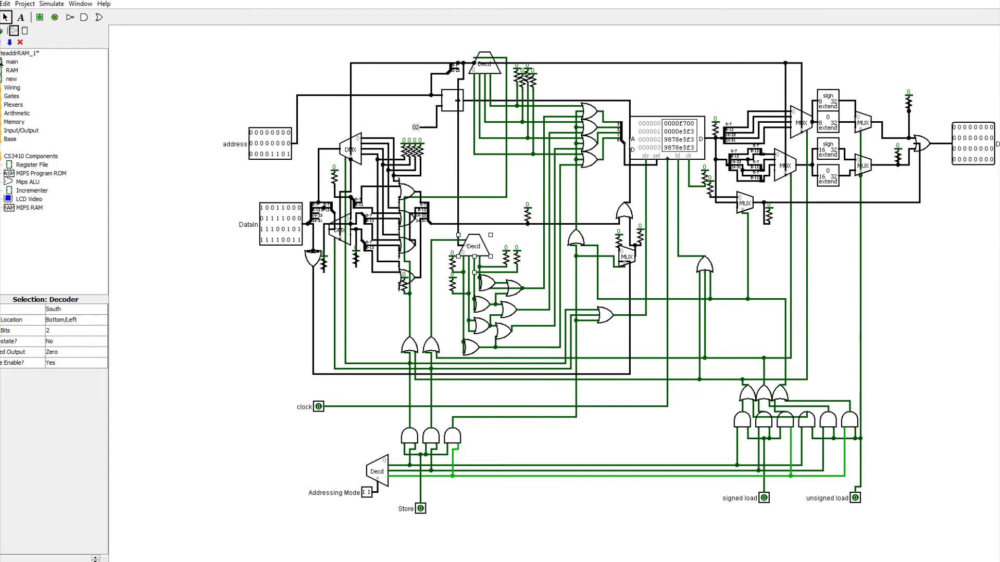
click(672, 137)
mouse_move(671, 137)
mouse_down()
mouse_move(656, 126)
mouse_move(672, 133)
mouse_up()
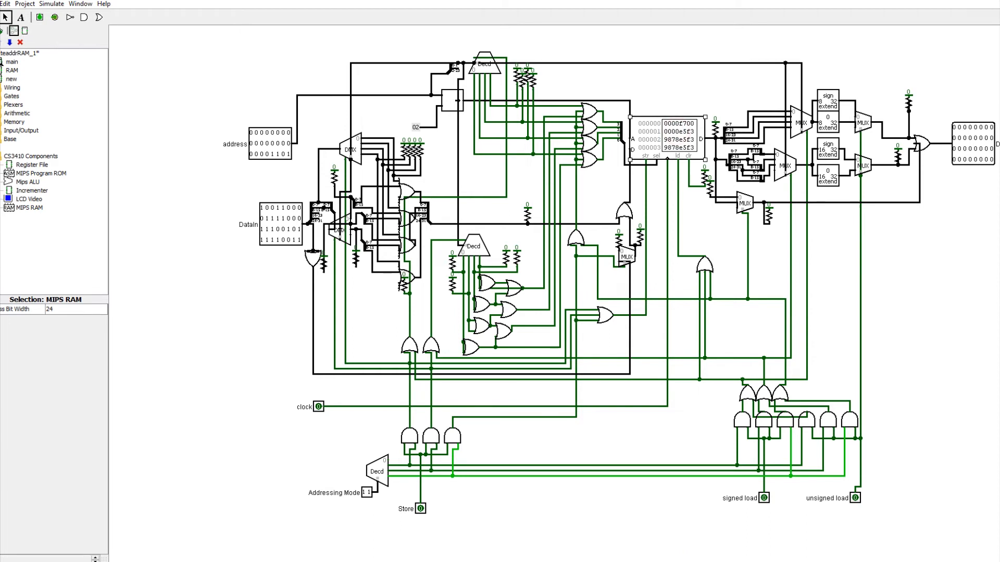
Examine the bit extenders on the output side of the MIPS RAM at a larger zoom
click(95, 557)
click(95, 557)
click(196, 554)
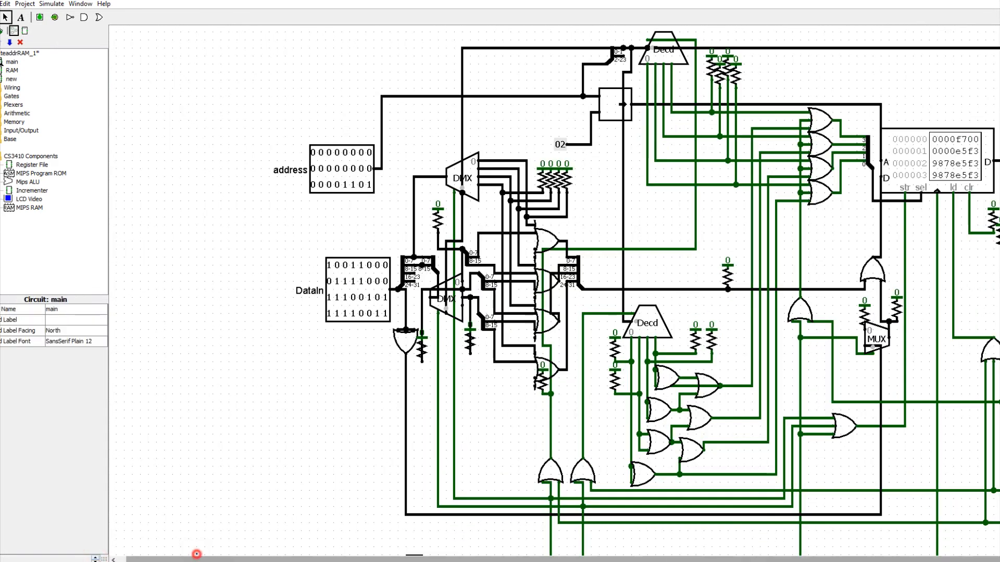
click(197, 553)
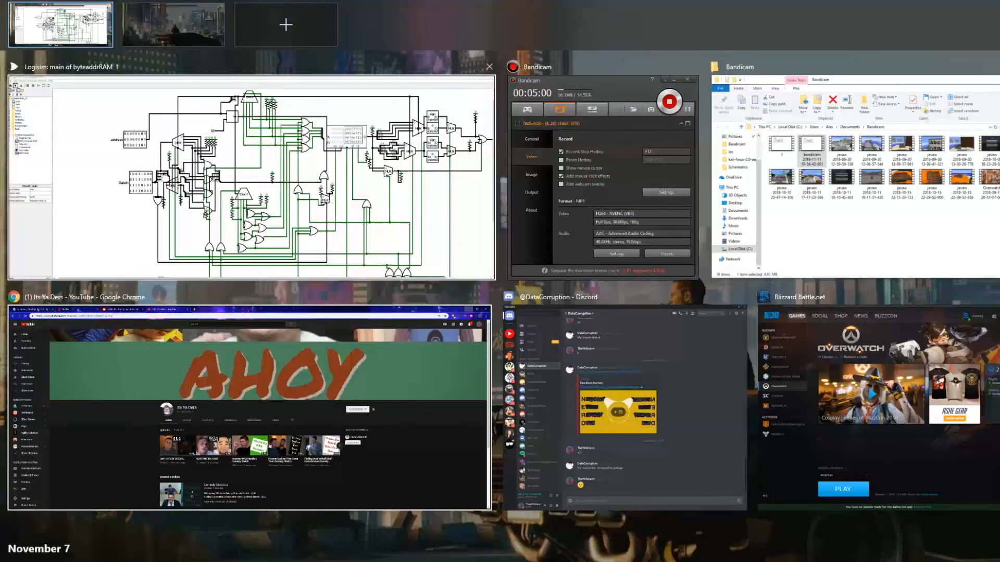
click(215, 211)
drag(291, 560, 412, 559)
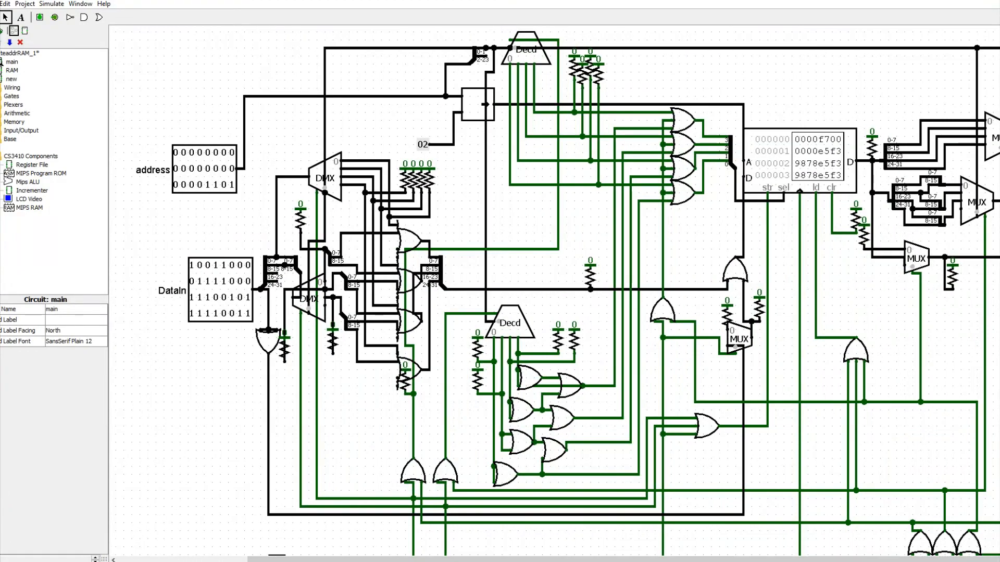
scroll(568, 291, up, 2)
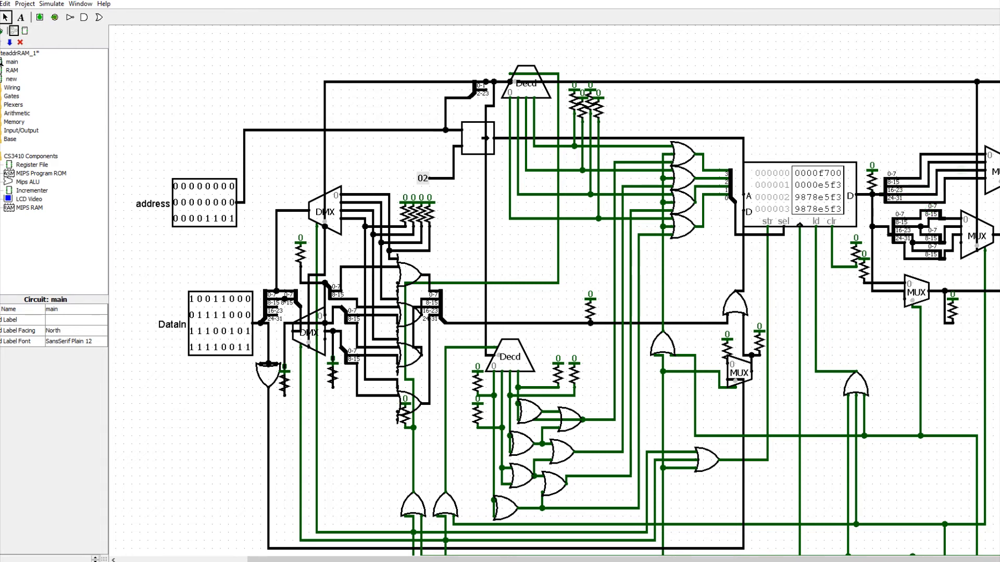
click(998, 171)
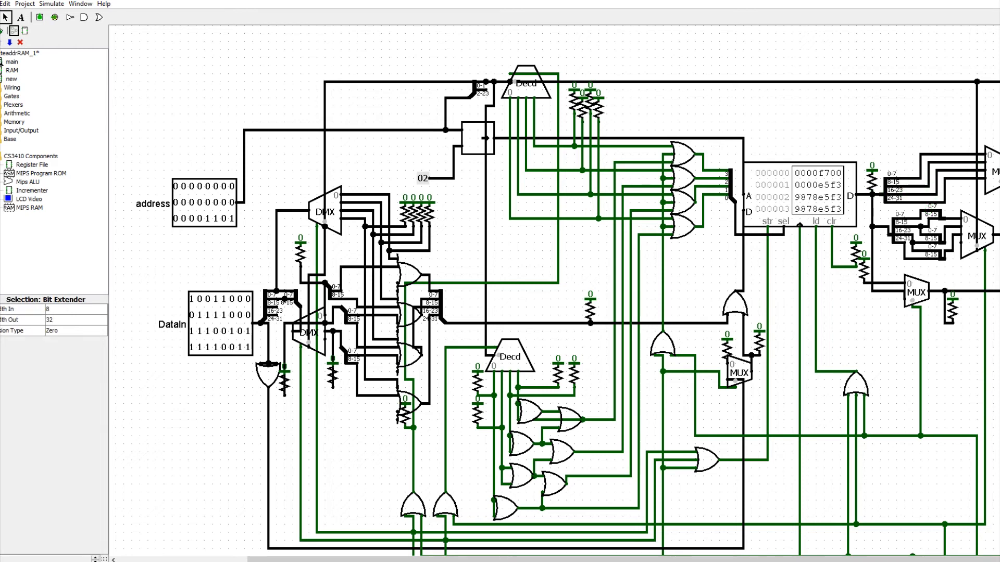
click(998, 227)
click(998, 251)
click(999, 170)
scroll(555, 292, down, 3)
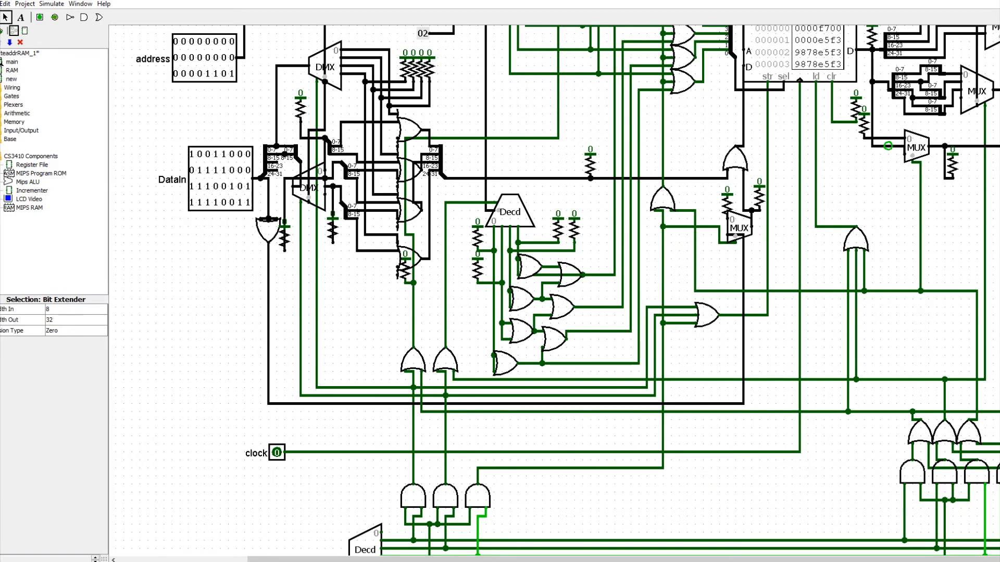
scroll(555, 292, up, 1)
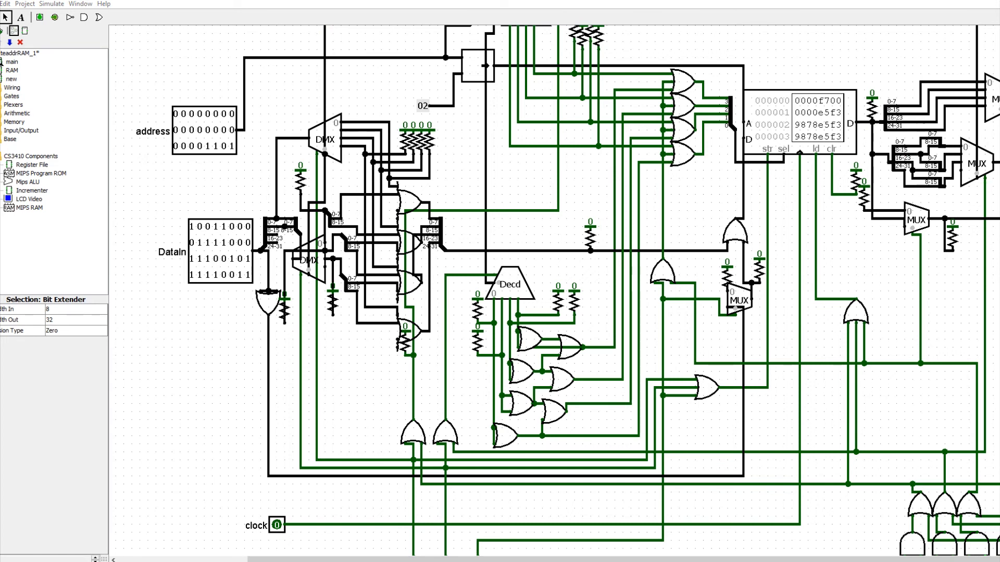
Examine the DataOut pin and the output path that leads to it from the MIPS RAM
click(353, 559)
click(512, 555)
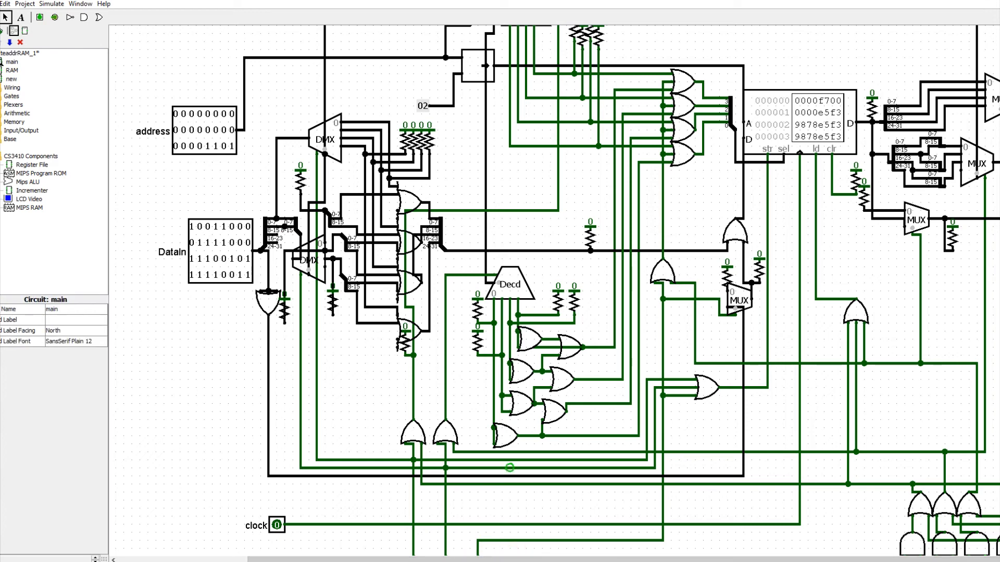
mouse_move(306, 559)
mouse_down()
mouse_move(297, 558)
mouse_move(307, 559)
mouse_up()
click(230, 347)
click(997, 219)
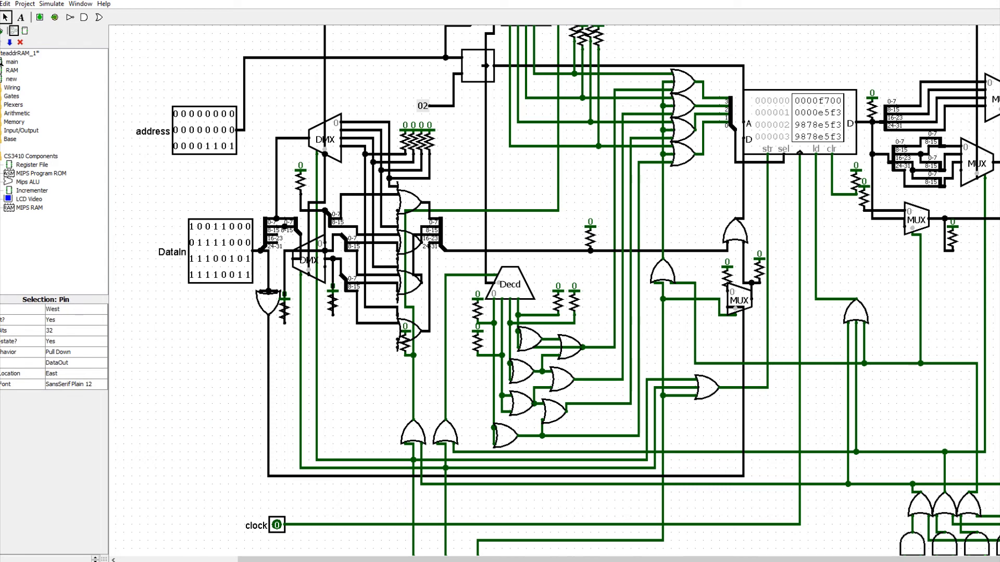
click(984, 553)
drag(983, 559, 999, 560)
drag(990, 219, 999, 218)
drag(657, 560, 737, 560)
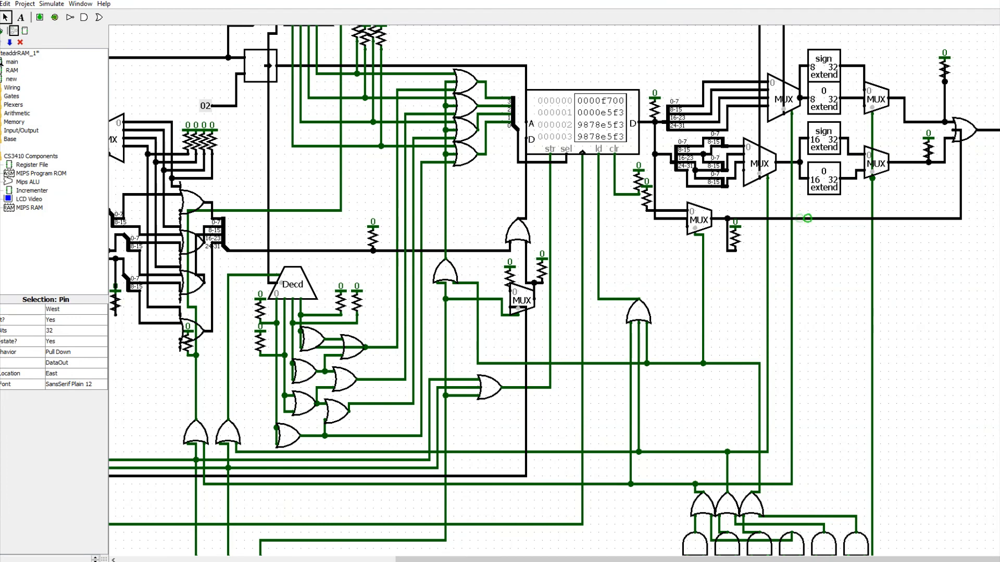
Examine the sign and zero bit extenders, the multiplexers that choose between them, and the load control gates below
click(819, 179)
click(816, 127)
click(826, 93)
click(826, 66)
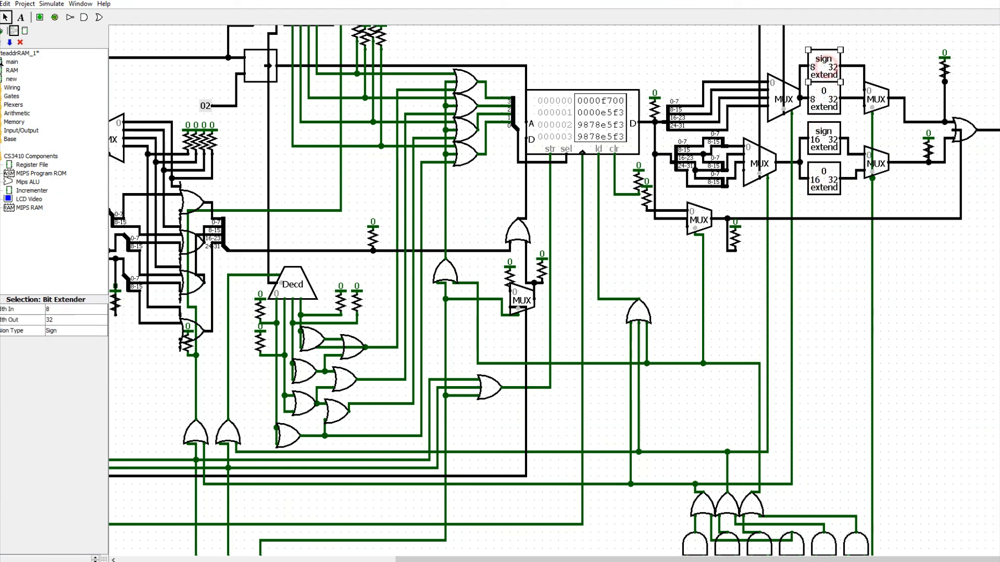
click(886, 98)
click(867, 159)
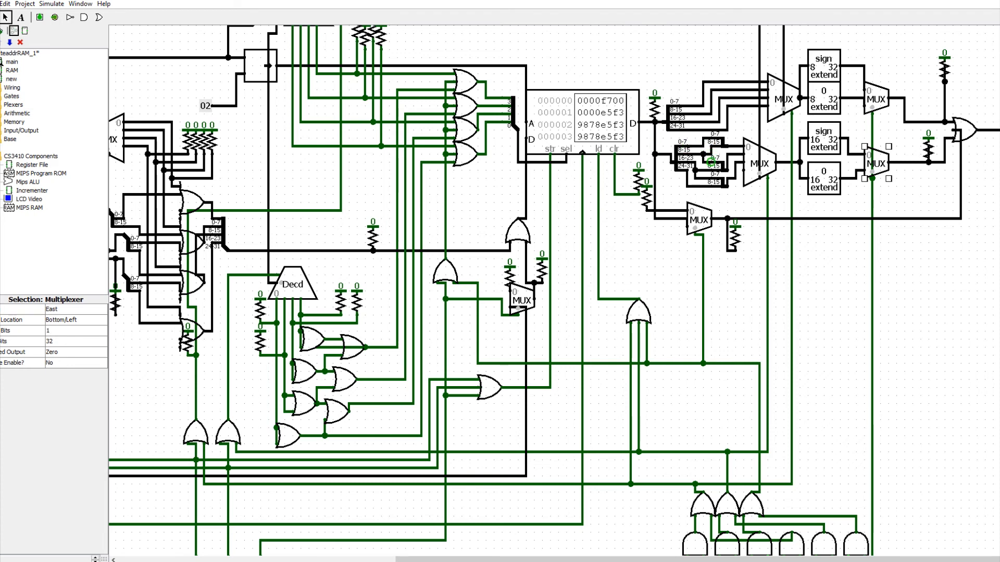
scroll(959, 154, down, 3)
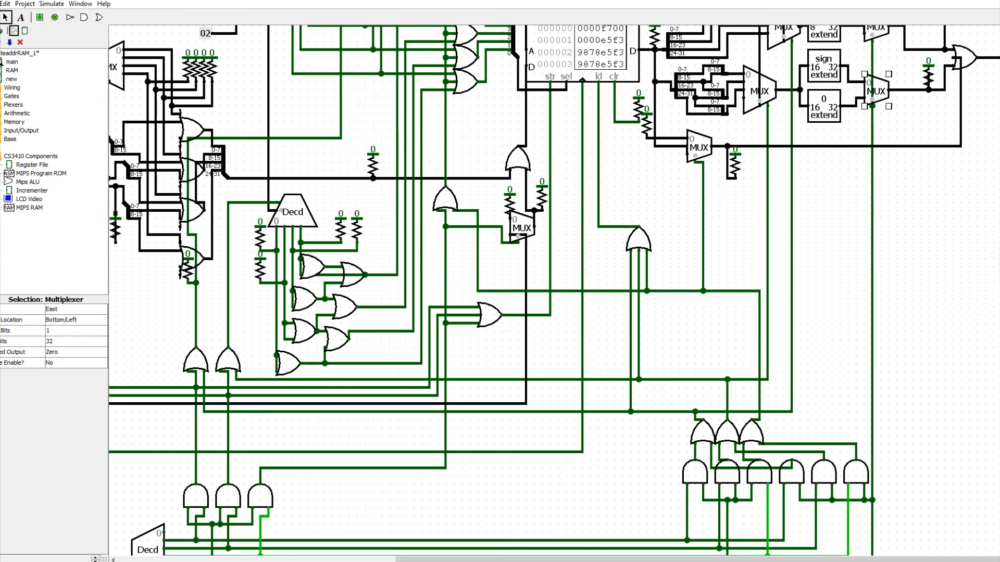
scroll(412, 363, up, 4)
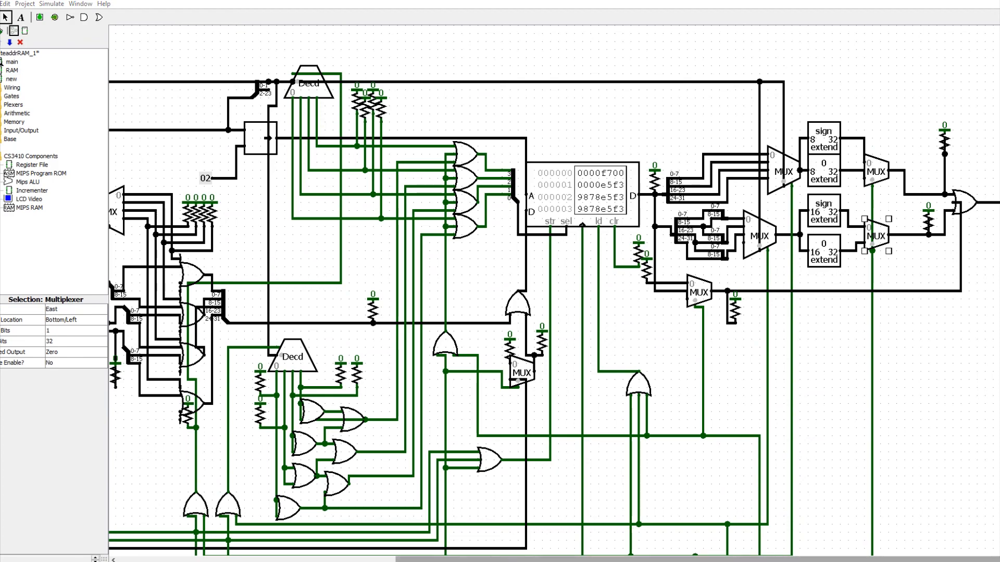
Examine the address pin and the constant 2 that feeds the shifter in the address path
scroll(554, 291, left, 5)
drag(339, 60, 705, 230)
click(219, 194)
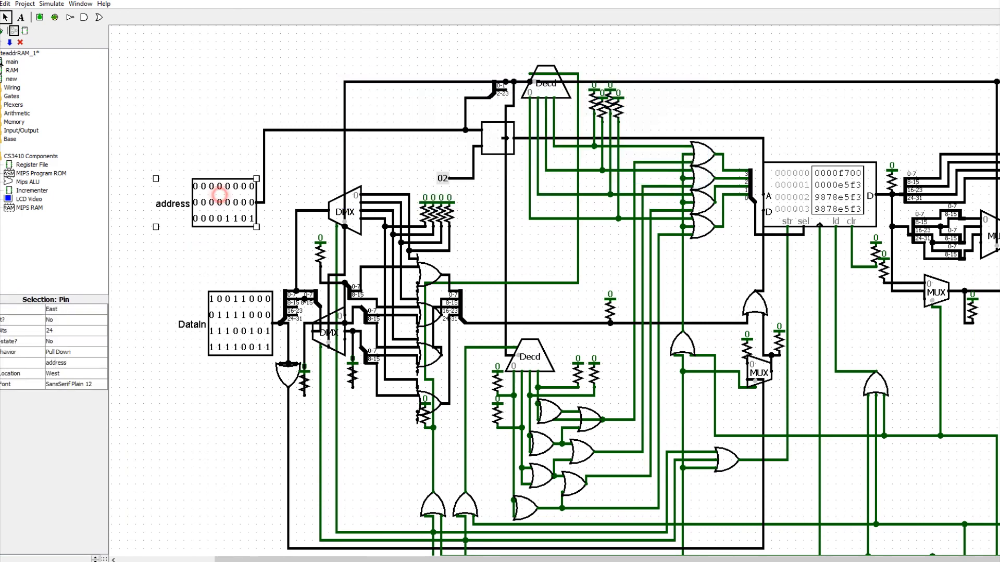
click(443, 177)
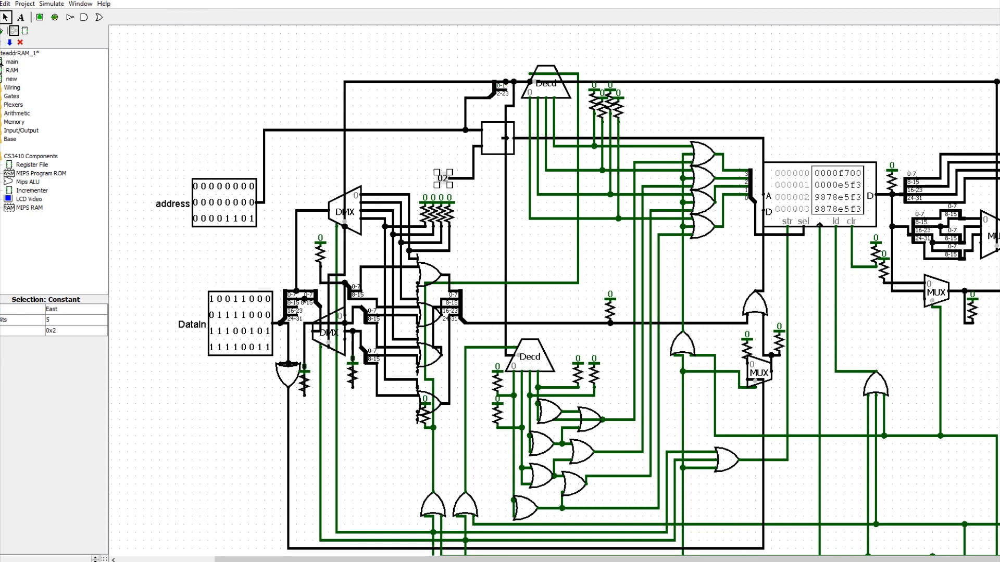
Examine the splitter that separates address bits 0-1 from bits 2-23 and the upper decoder it feeds
click(95, 557)
click(95, 557)
scroll(237, 156, up, 5)
drag(339, 80, 371, 139)
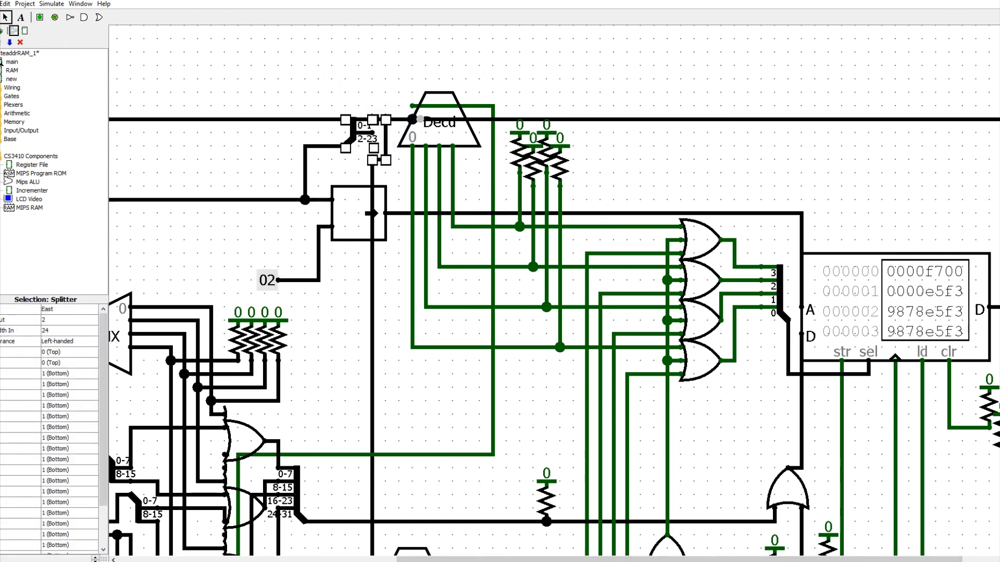
click(342, 158)
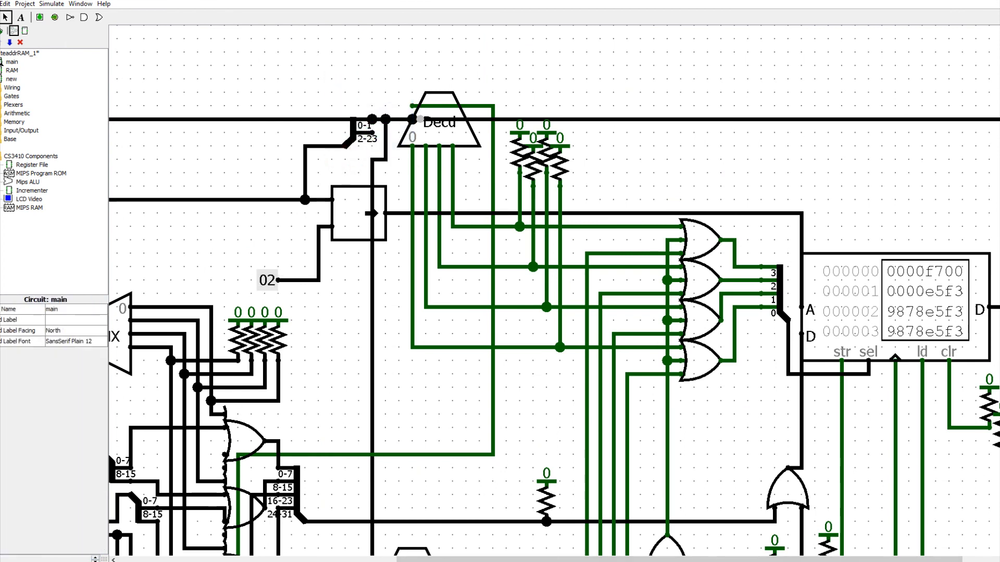
click(448, 130)
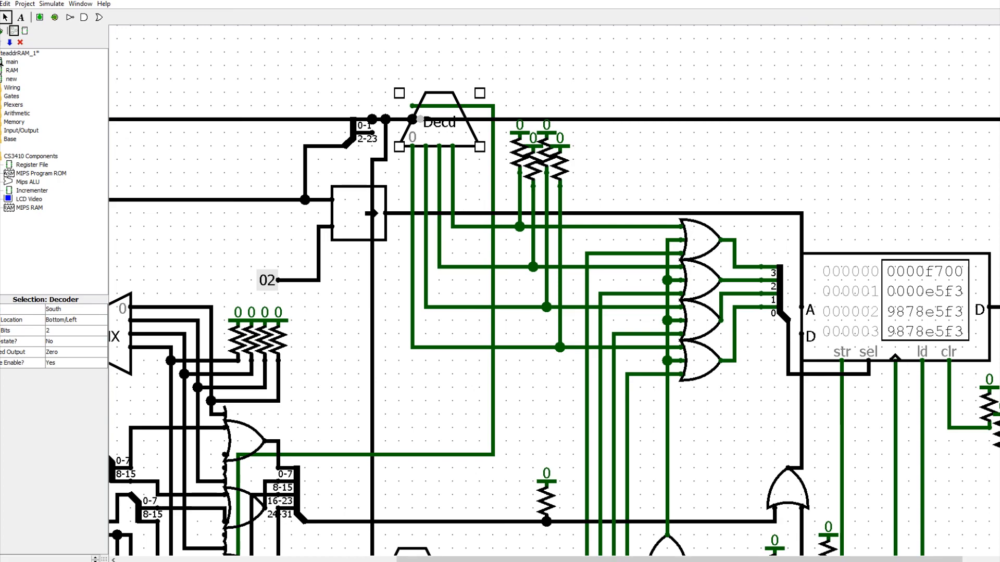
Trace the wiring from the upper and lower decoders through the OR gates to the MIPS RAM's select input, and check the data multiplexer
scroll(613, 294, down, 3)
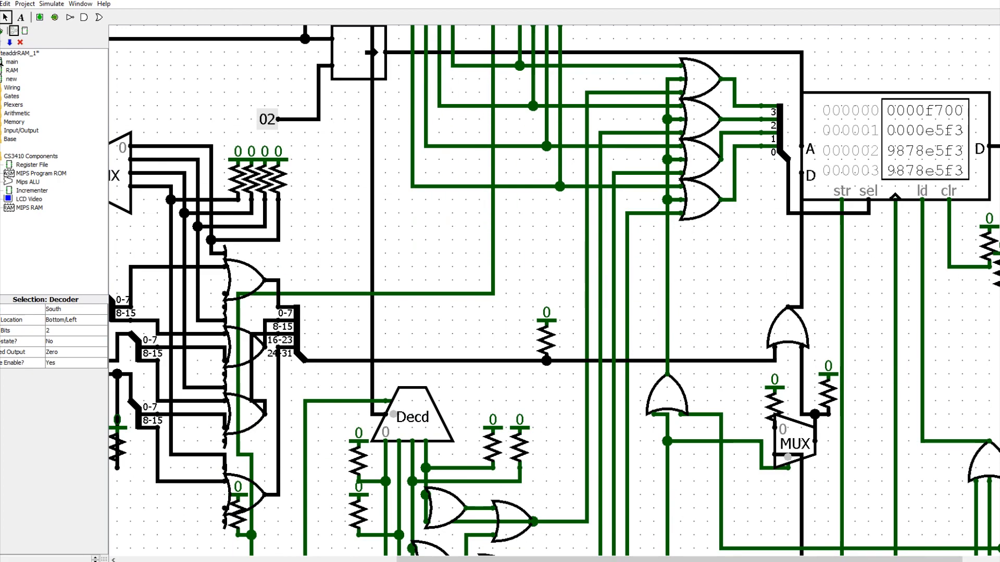
scroll(814, 213, down, 6)
scroll(813, 213, up, 6)
scroll(813, 213, up, 3)
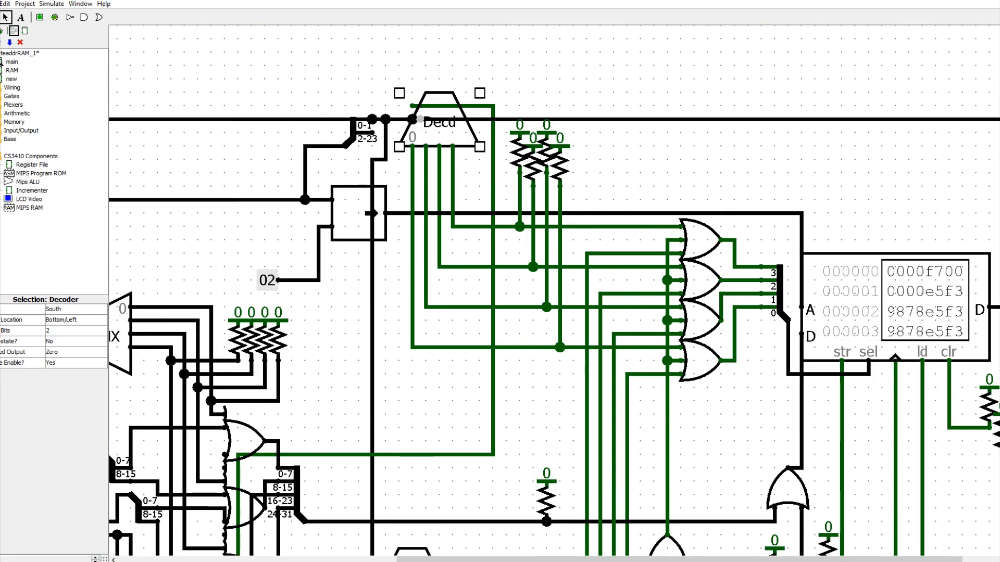
scroll(598, 208, down, 3)
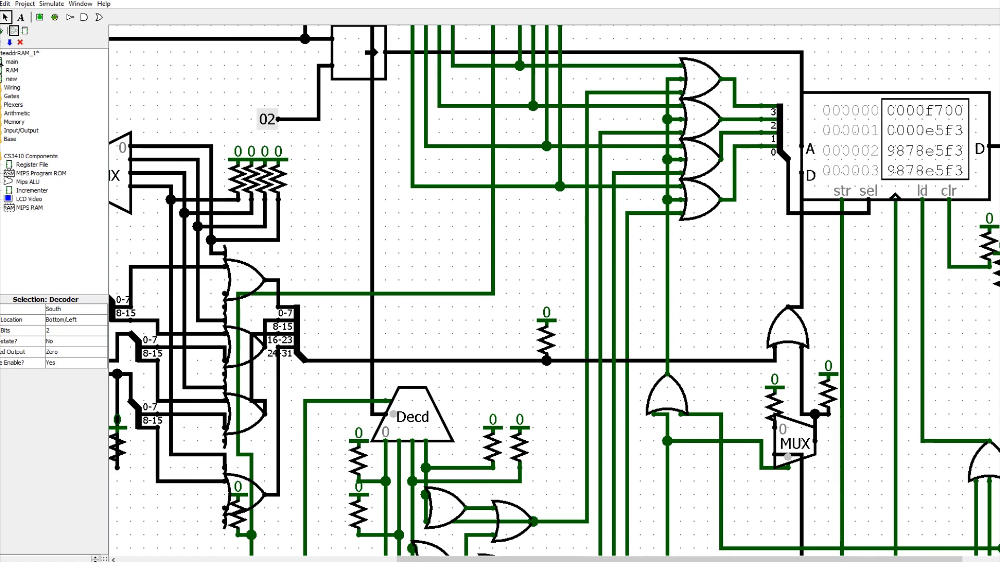
scroll(607, 92, down, 2)
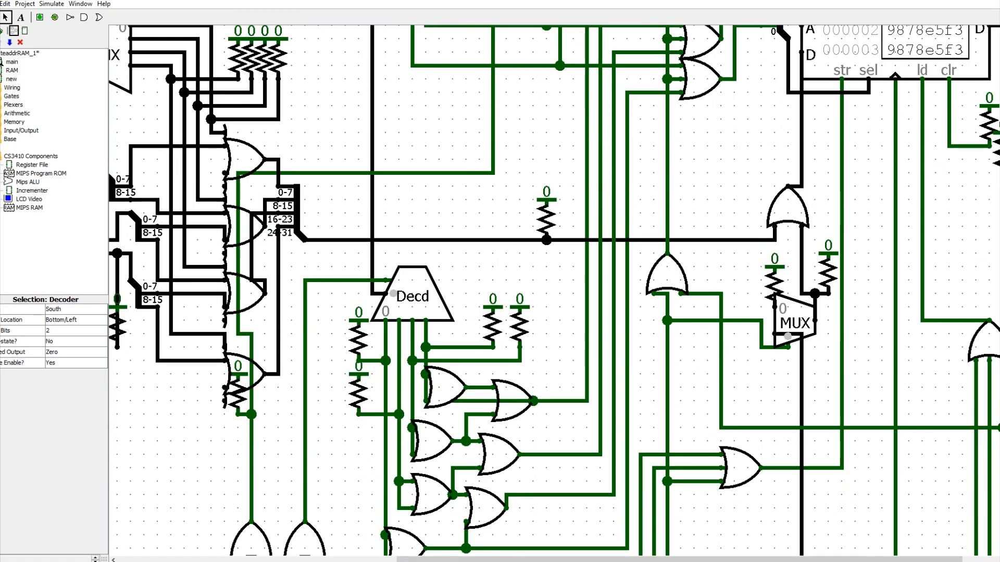
click(794, 436)
scroll(614, 320, up, 5)
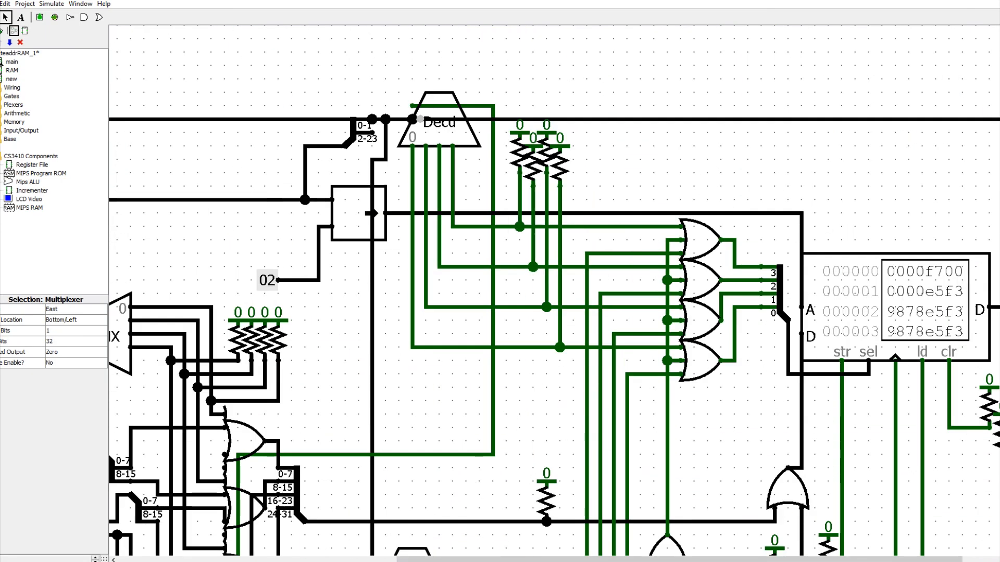
scroll(721, 307, down, 2)
scroll(788, 387, down, 3)
scroll(761, 359, up, 4)
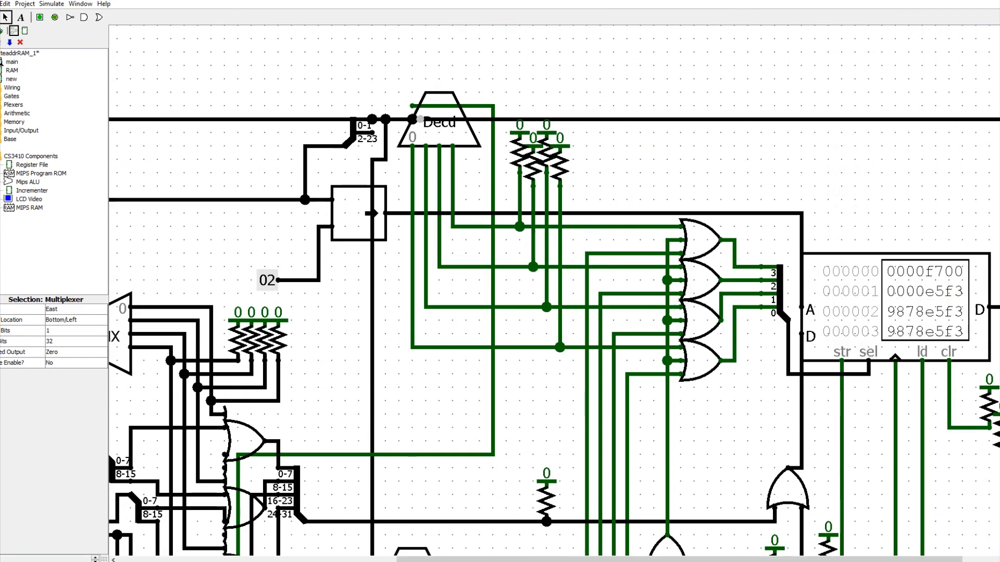